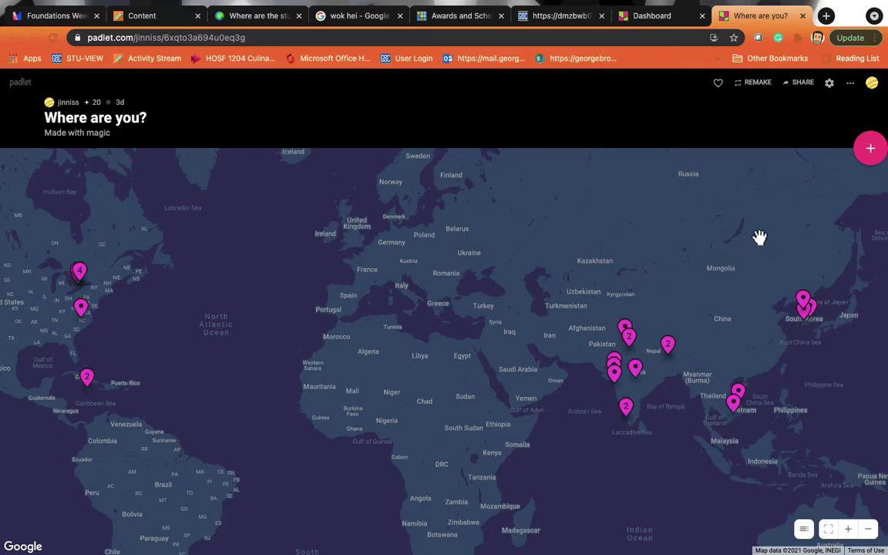
# Go to the padlet.com dashboard in a new browser tab
pyautogui.press('super+n')
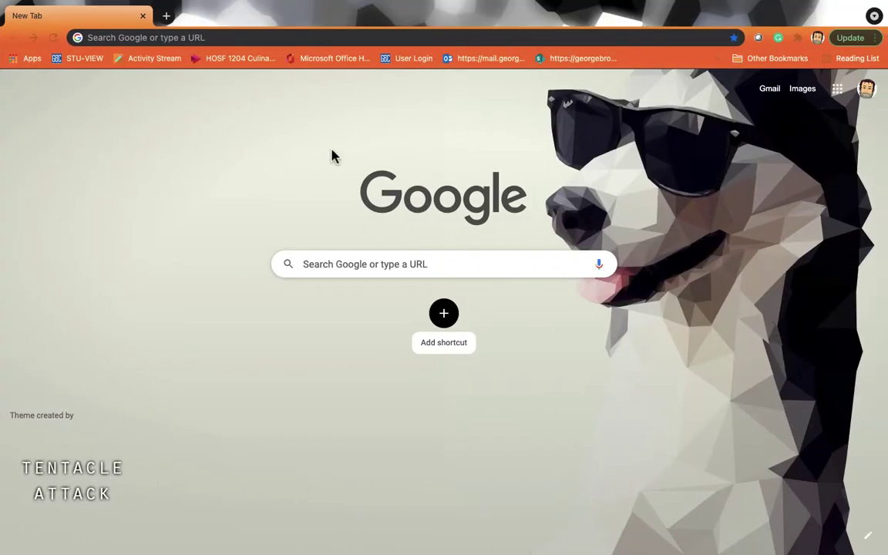
pyautogui.click(139, 38)
pyautogui.write('pade')
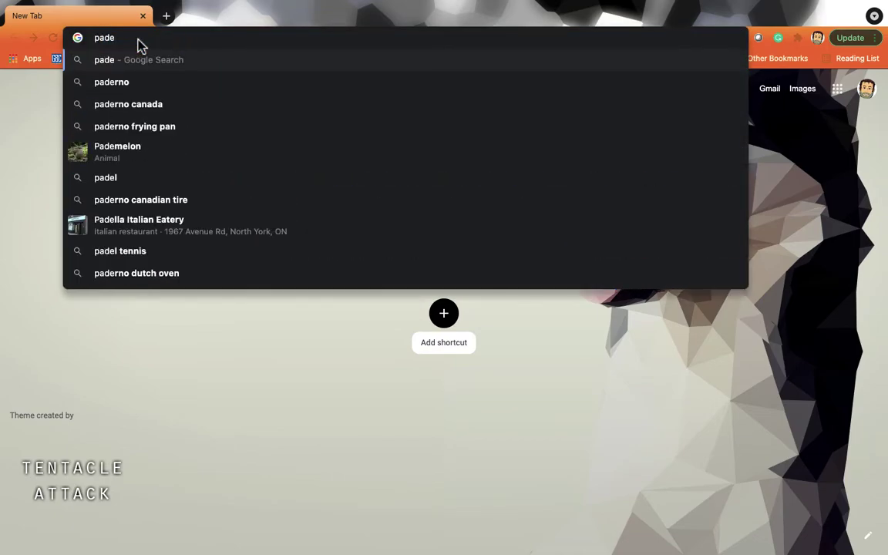
pyautogui.press('BackSpace')
pyautogui.write('let')
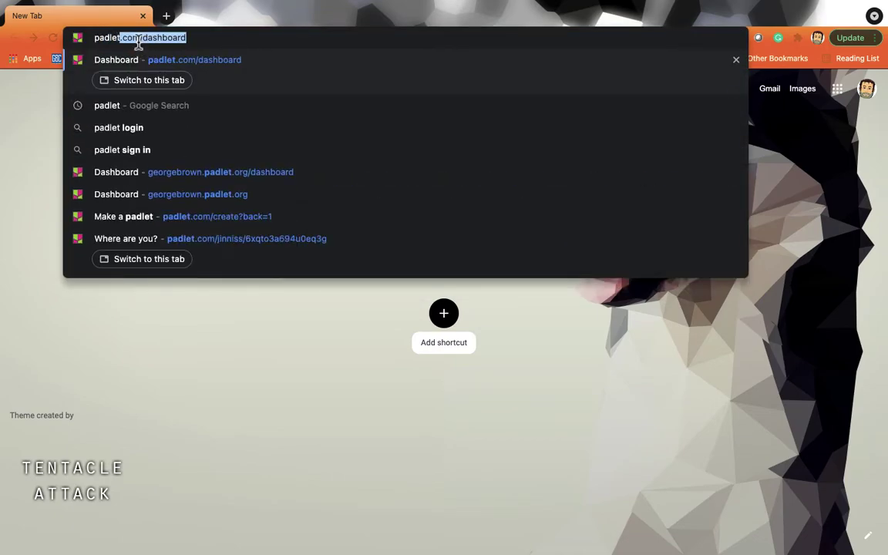
pyautogui.press('Return')
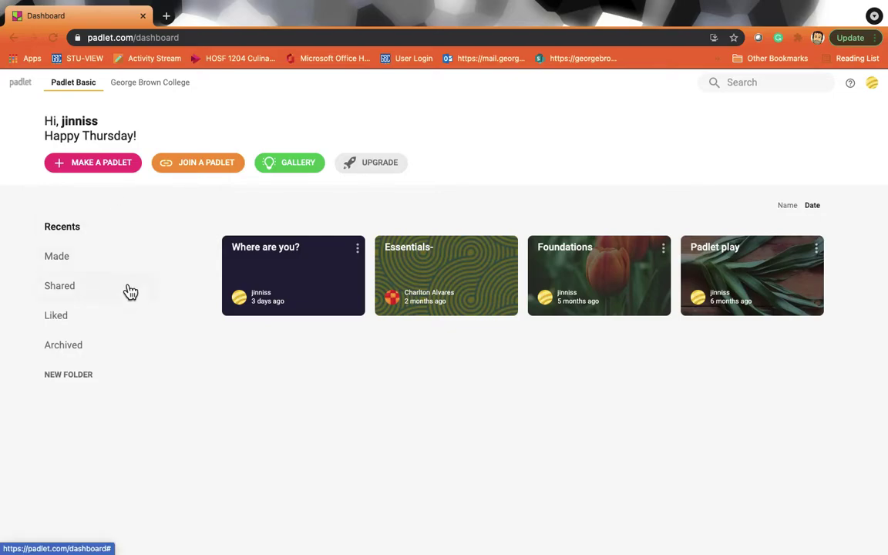
# Make a new padlet from the Map template and select its placeholder title
pyautogui.click(99, 177)
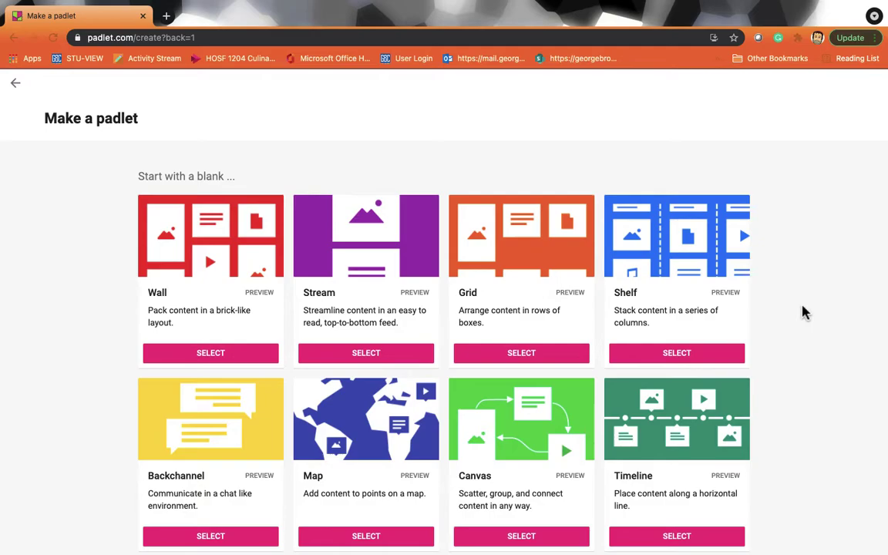
pyautogui.scroll(-1, 802, 312)
pyautogui.scroll(-1, 802, 312)
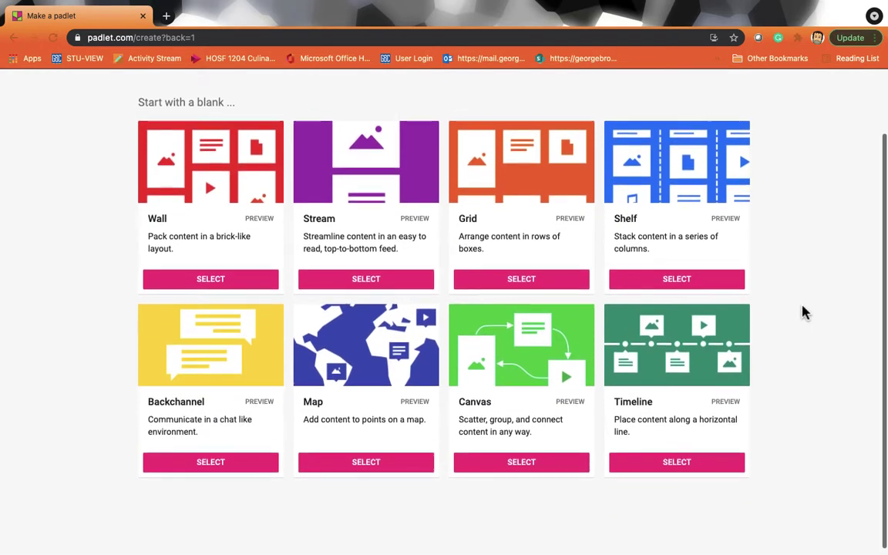
pyautogui.scroll(2, 802, 312)
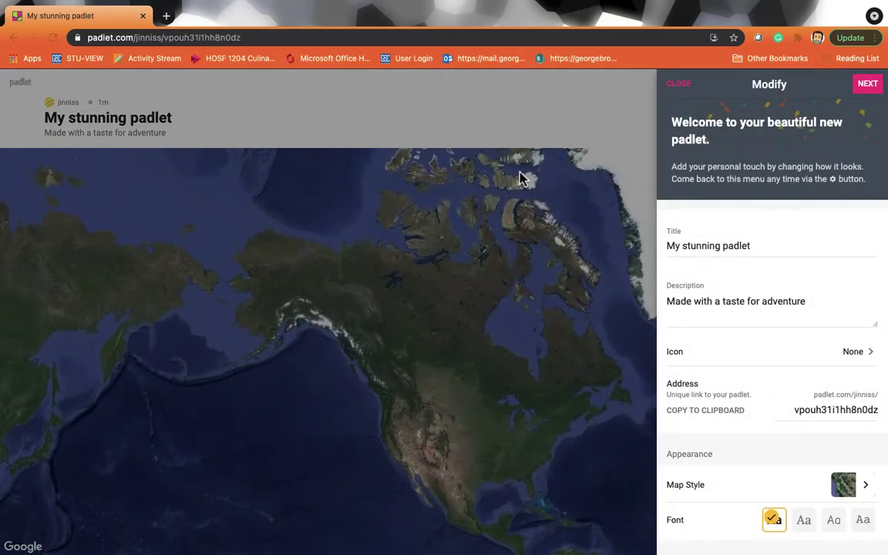
pyautogui.moveTo(769, 243); pyautogui.dragTo(653, 251)
# Change the board title to 'Icebreaker'
pyautogui.write('Icee')
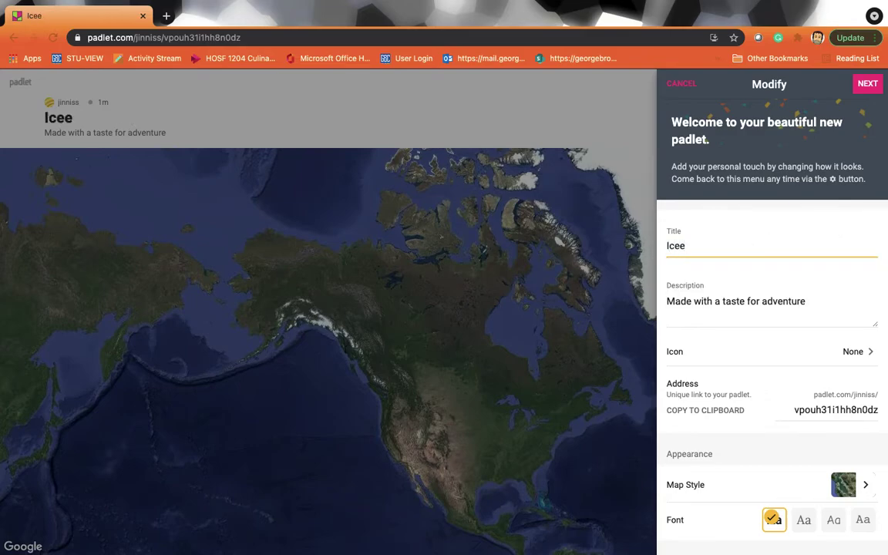
pyautogui.press('BackSpace')
pyautogui.write('breaker')
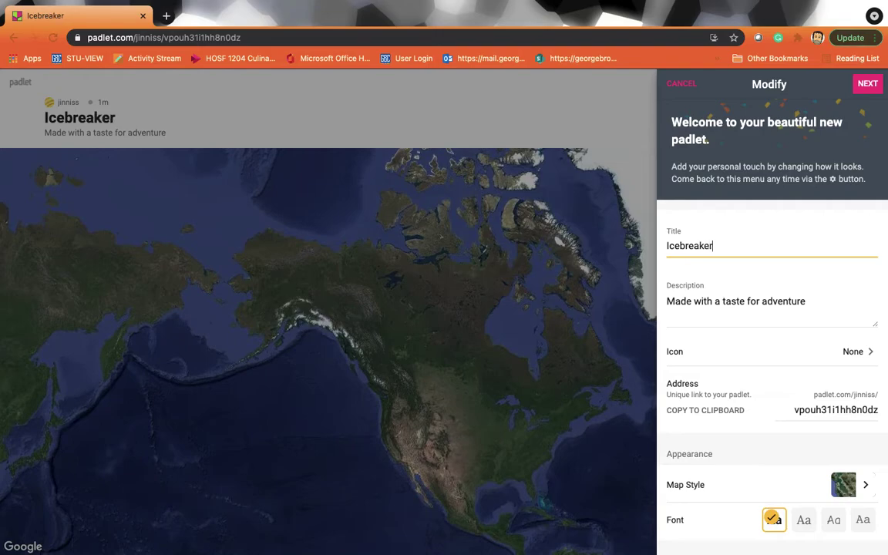
# Replace the description with 'Where are you.' and scroll down to the map style options
pyautogui.moveTo(811, 303); pyautogui.dragTo(668, 307)
pyautogui.write('Whe')
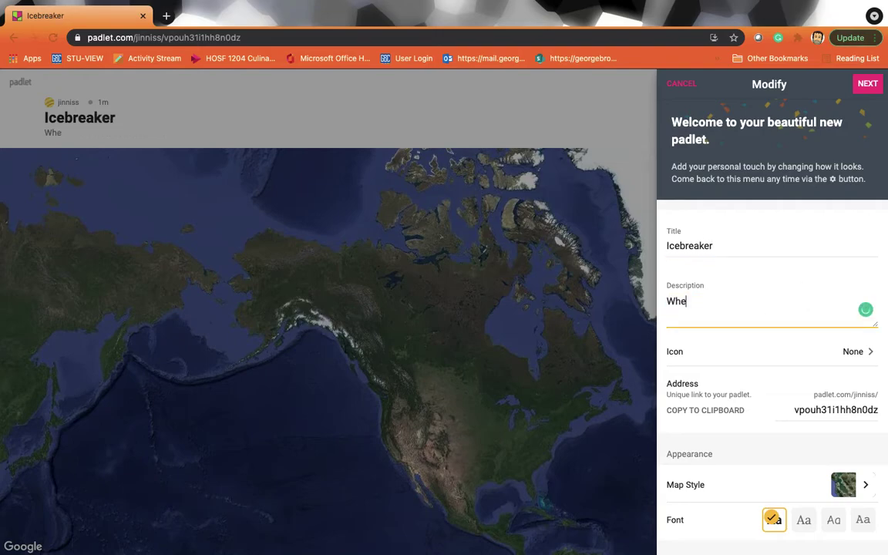
pyautogui.write('re are you.')
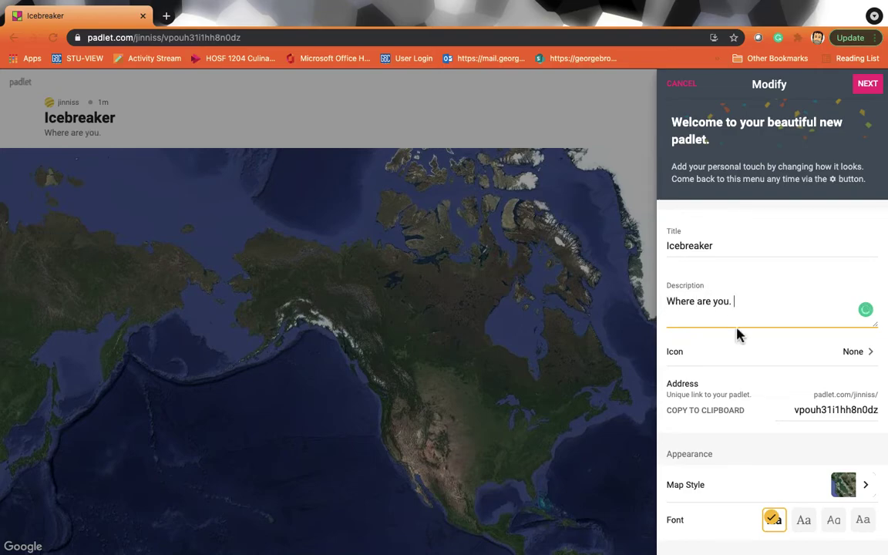
pyautogui.scroll(-1, 740, 336)
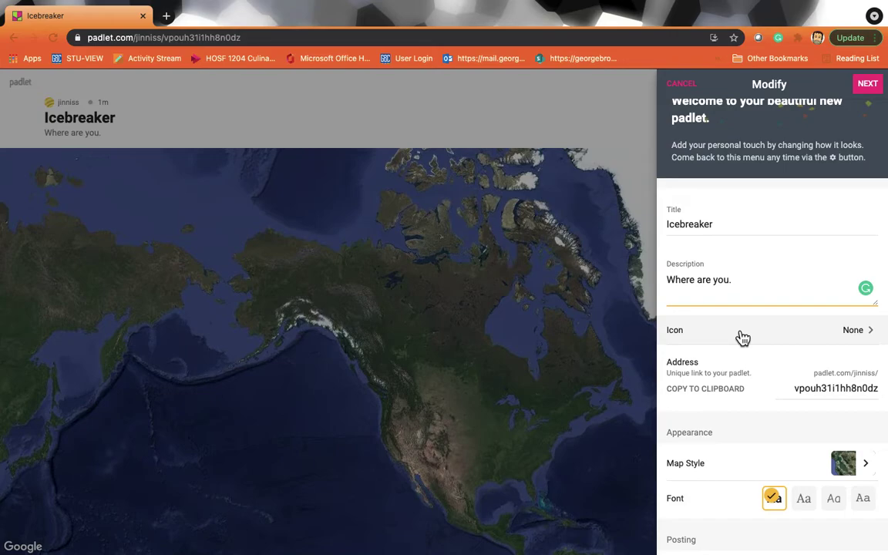
pyautogui.scroll(-2, 741, 336)
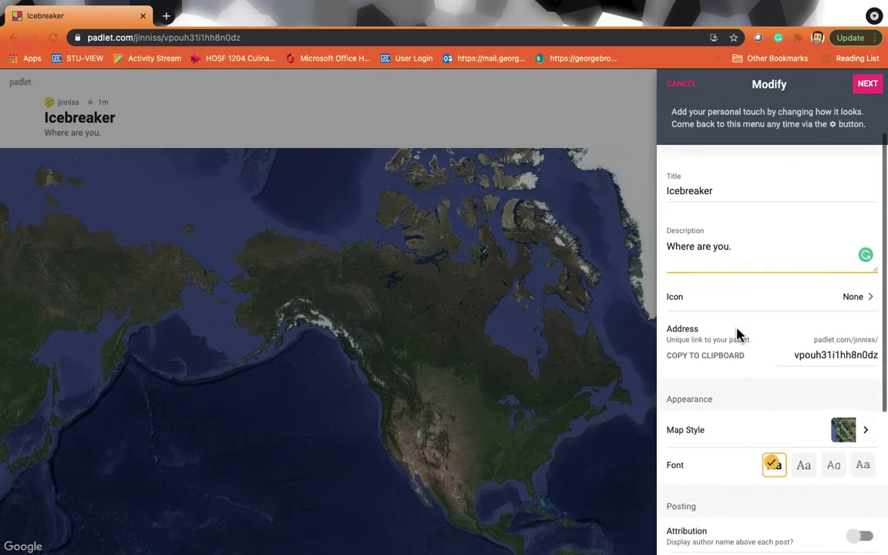
pyautogui.scroll(-4, 738, 334)
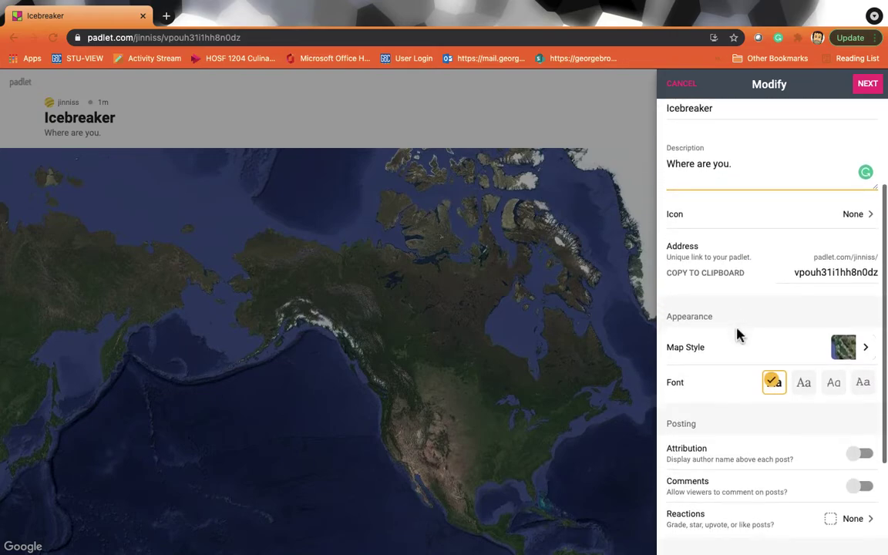
pyautogui.scroll(-2, 739, 335)
# Set the map style to The Usual
pyautogui.click(872, 311)
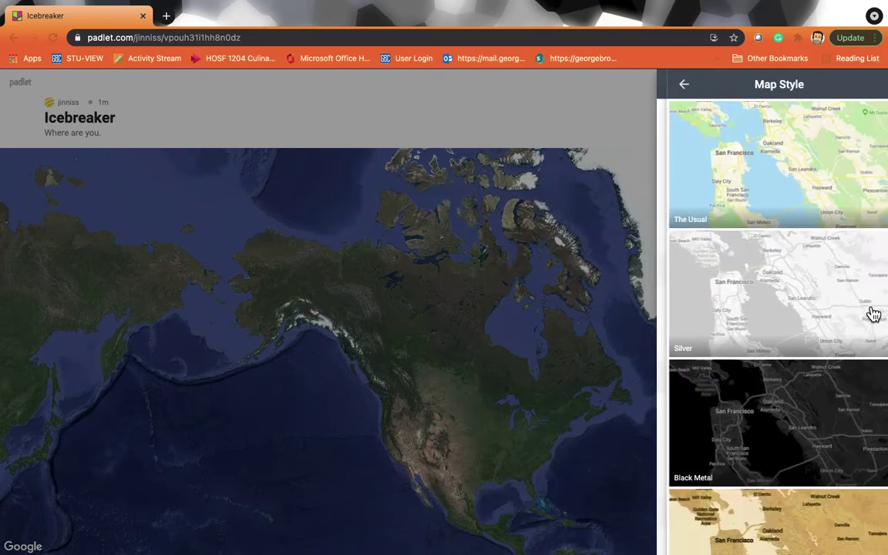
pyautogui.scroll(-10, 766, 370)
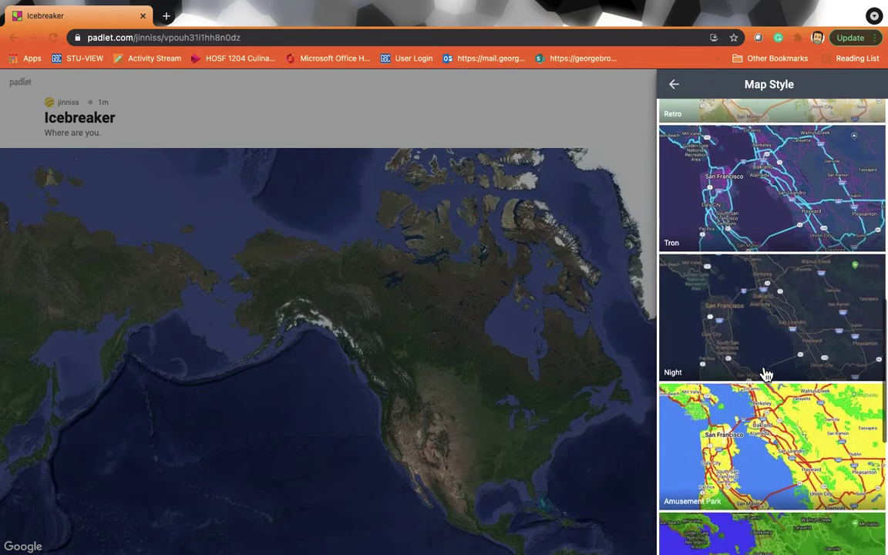
pyautogui.scroll(-8, 766, 374)
pyautogui.scroll(18, 766, 374)
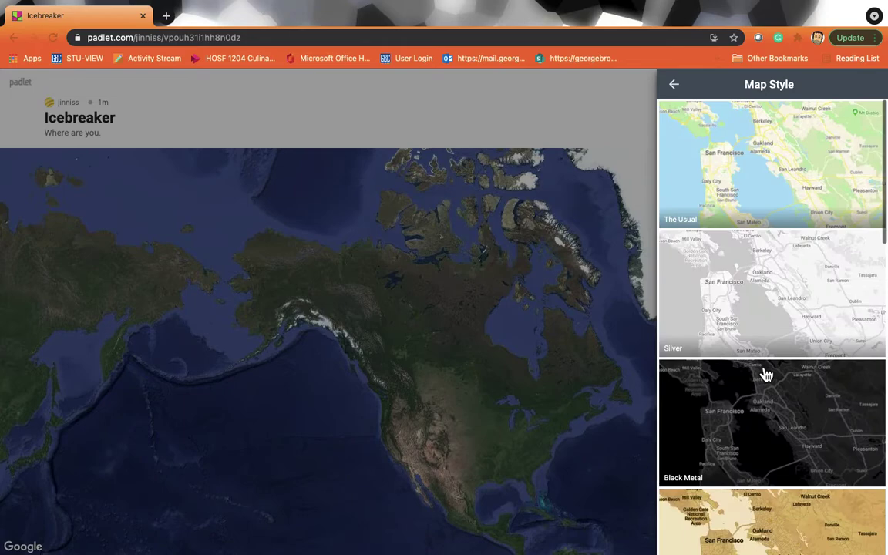
pyautogui.click(753, 175)
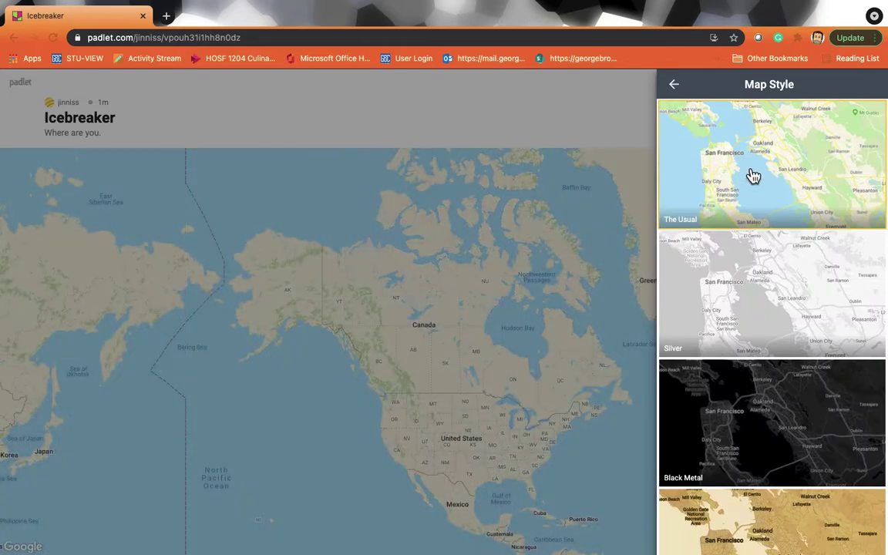
pyautogui.click(677, 87)
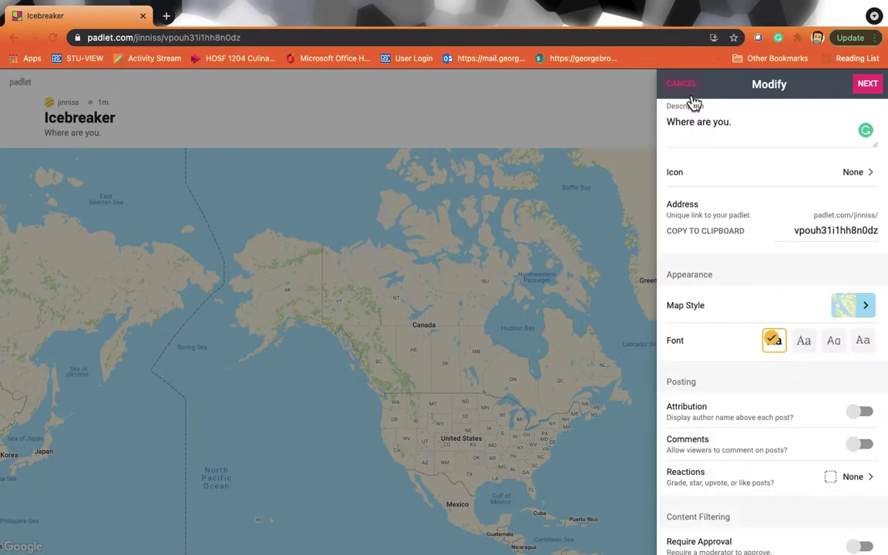
# Switch on Attribution so author names appear above posts
pyautogui.scroll(-2, 734, 312)
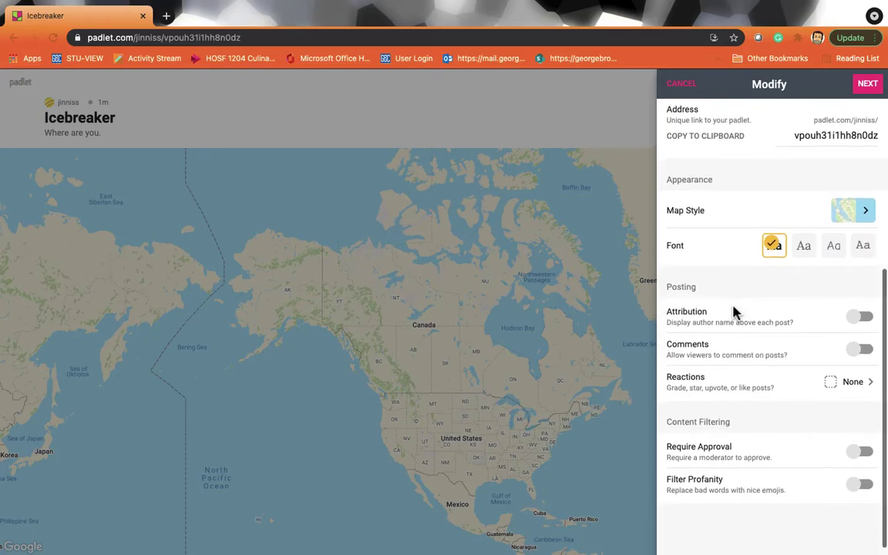
pyautogui.click(865, 322)
pyautogui.scroll(-1, 782, 347)
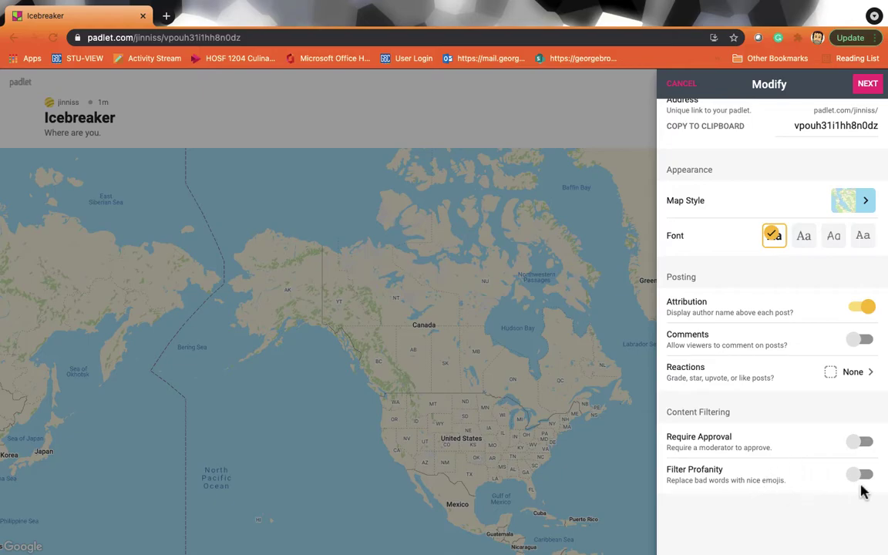
pyautogui.scroll(5, 771, 391)
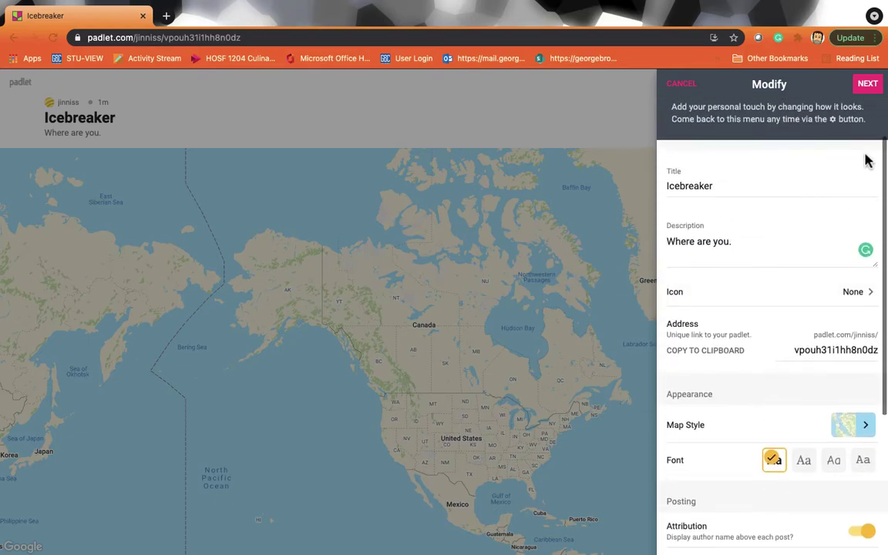
# Close the Modify panel and open the Icebreaker board's Share panel
pyautogui.scroll(2, 840, 162)
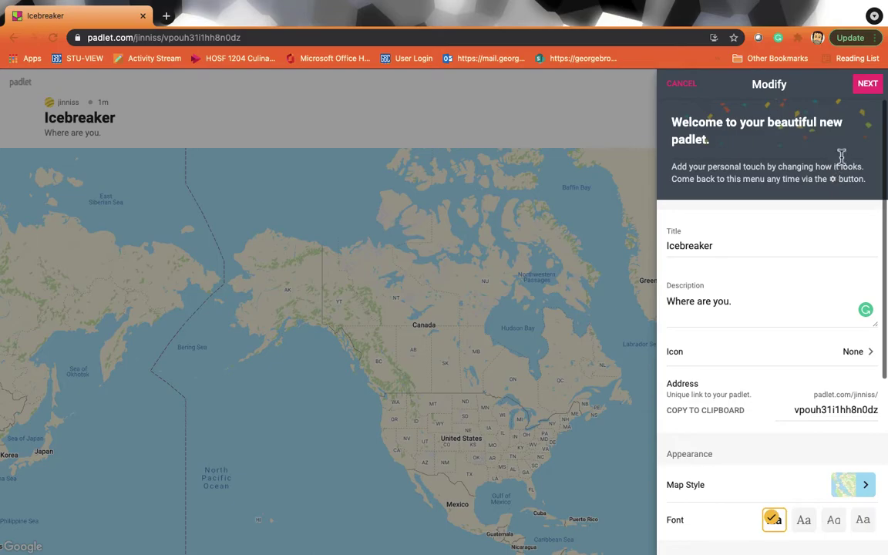
pyautogui.click(873, 90)
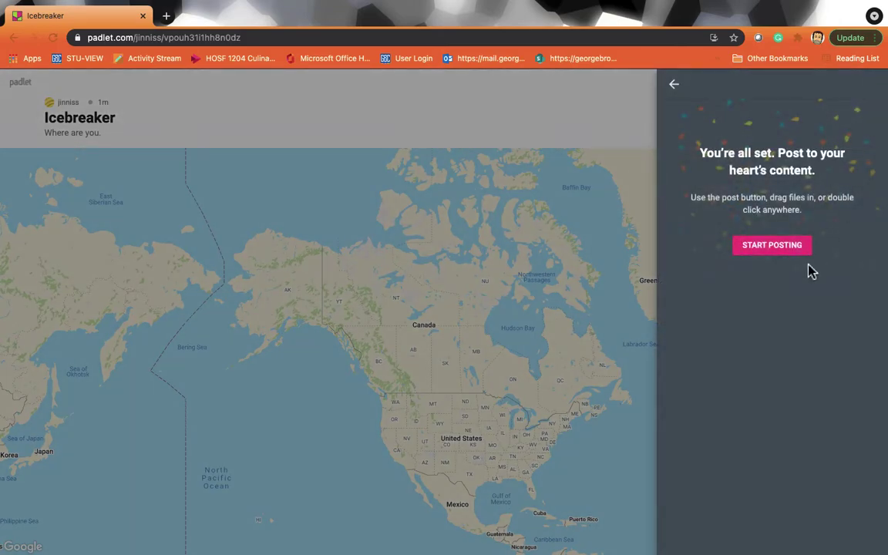
pyautogui.click(680, 90)
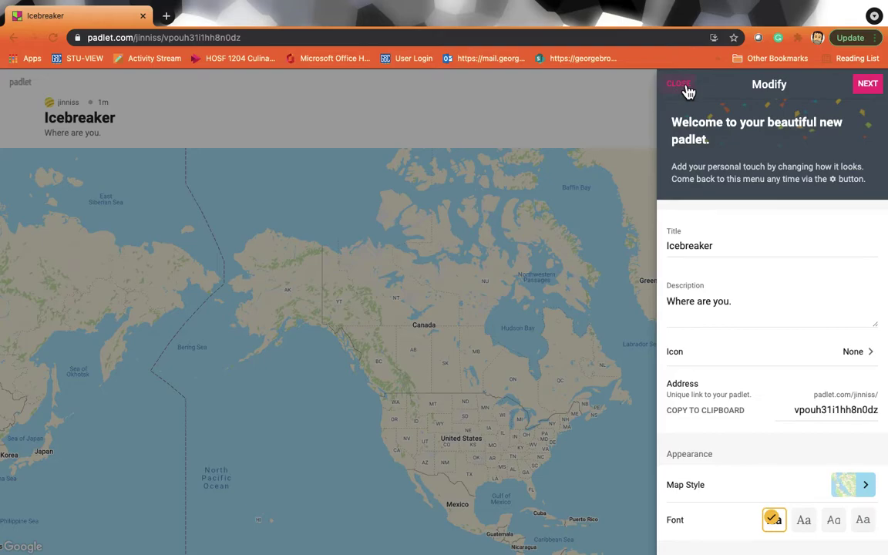
pyautogui.click(689, 92)
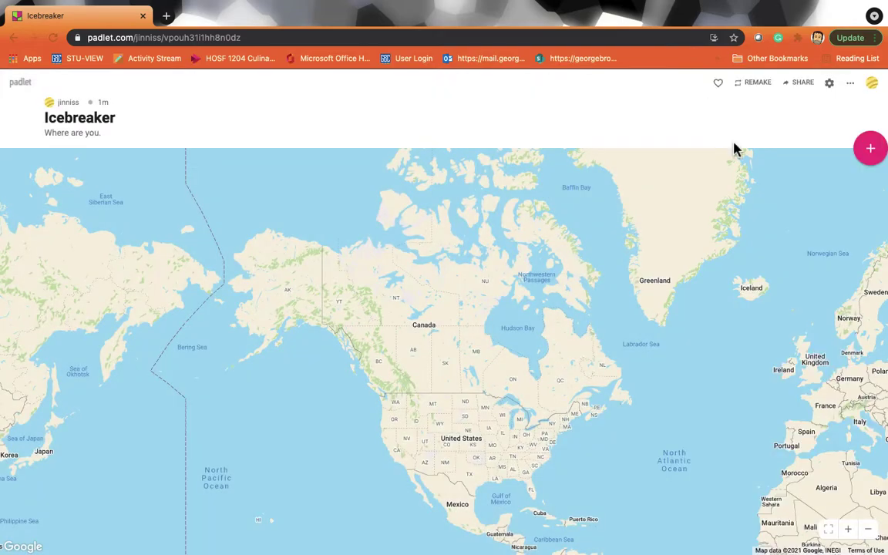
pyautogui.click(805, 88)
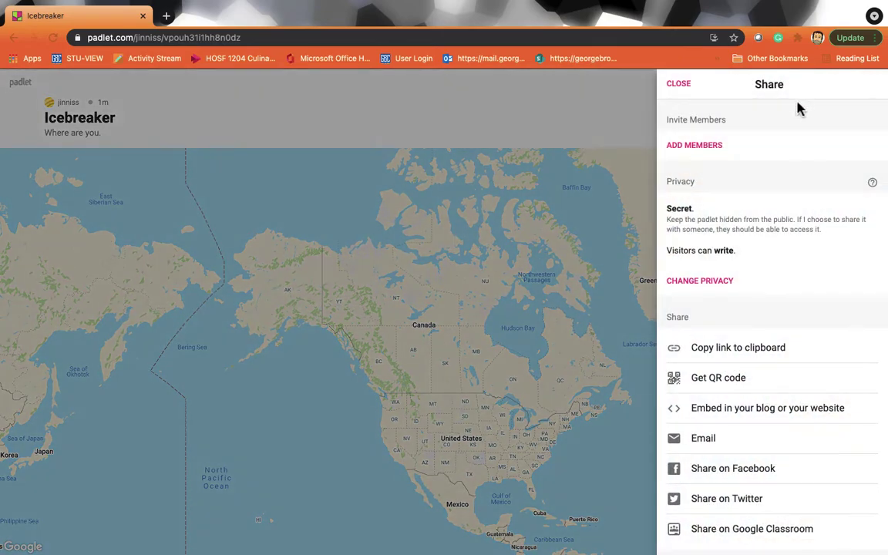
pyautogui.scroll(-2, 776, 252)
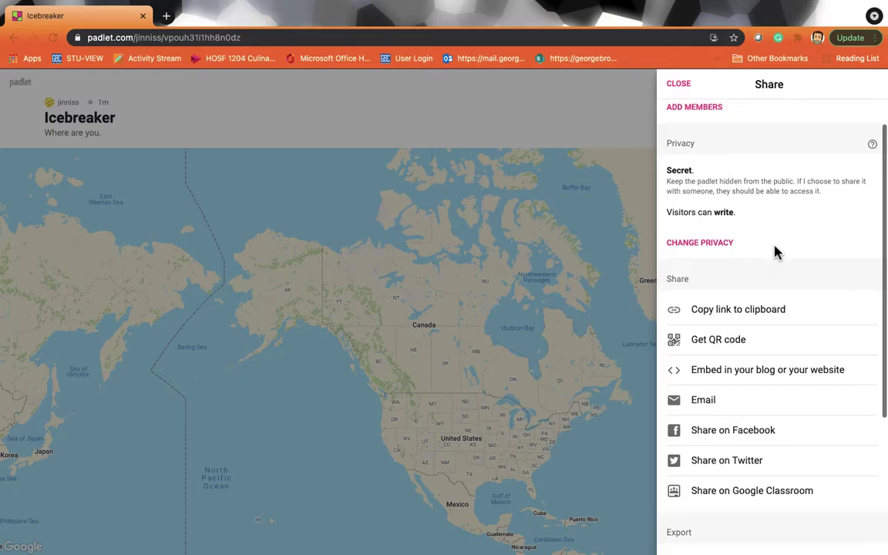
pyautogui.scroll(2, 777, 253)
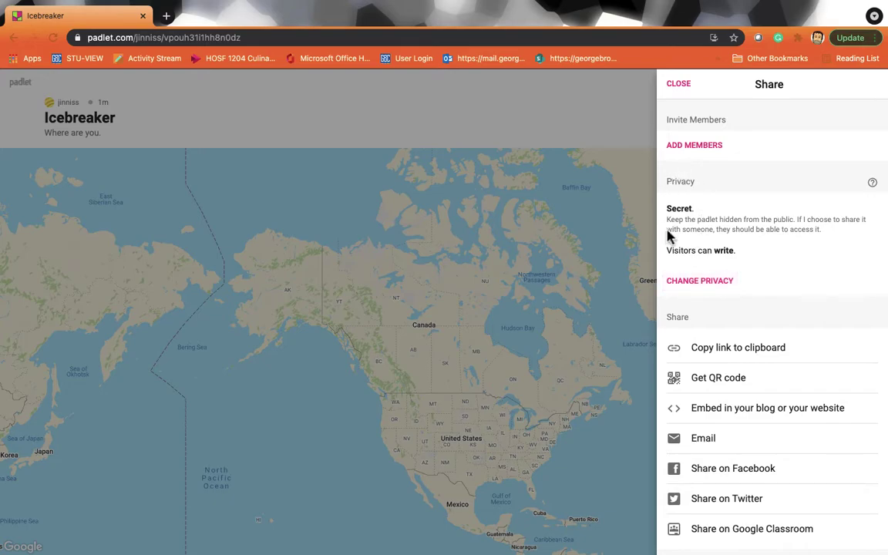
pyautogui.click(700, 286)
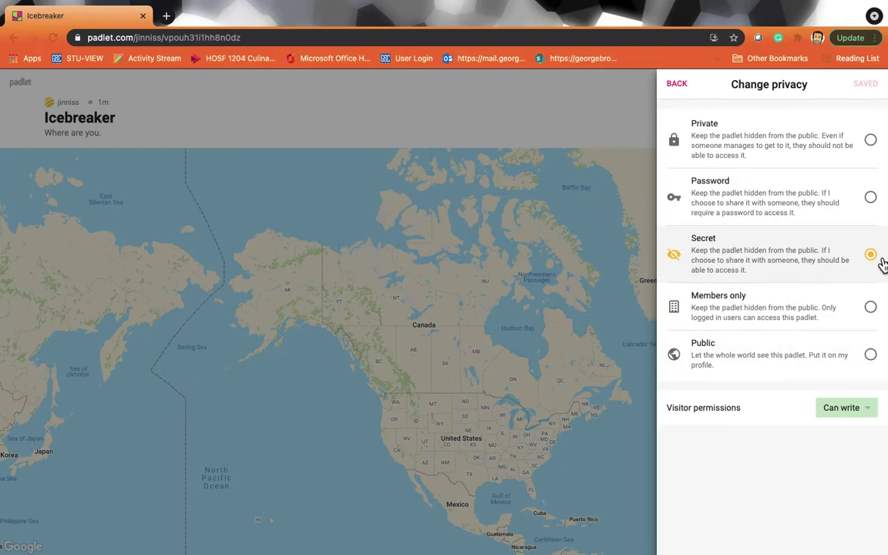
pyautogui.click(678, 81)
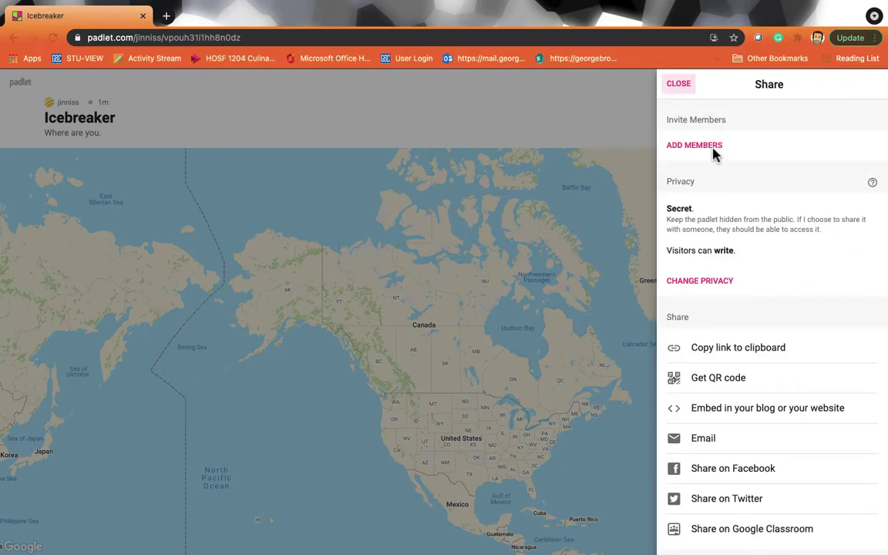
# Copy the board link and download its QR code as qr_code (2).png
pyautogui.scroll(-3, 747, 275)
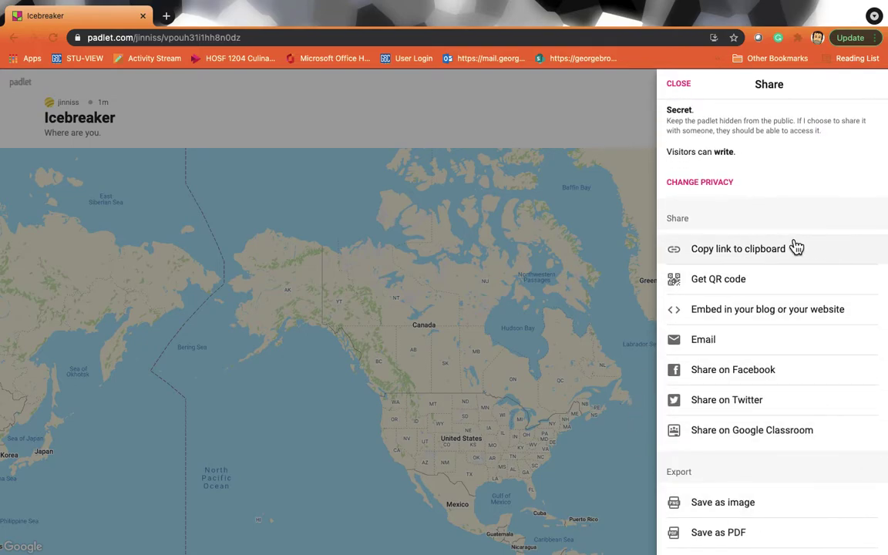
pyautogui.click(749, 258)
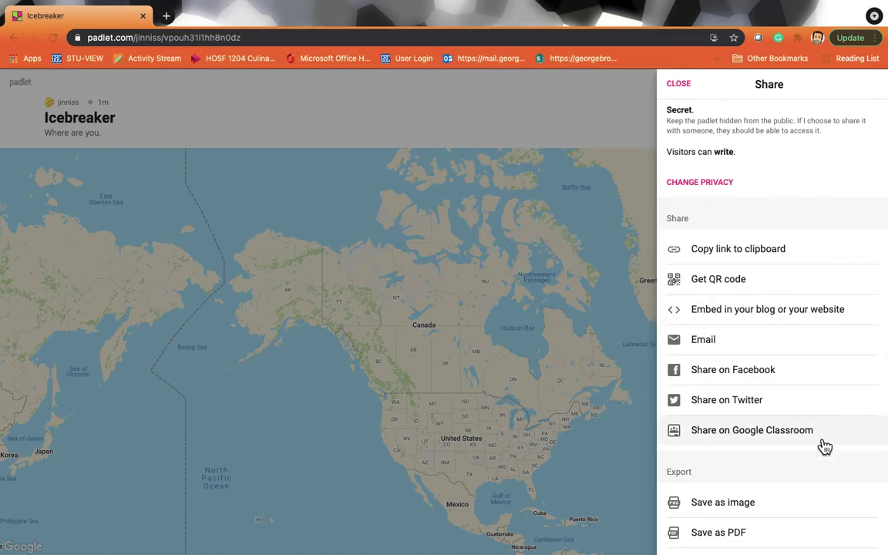
pyautogui.click(732, 287)
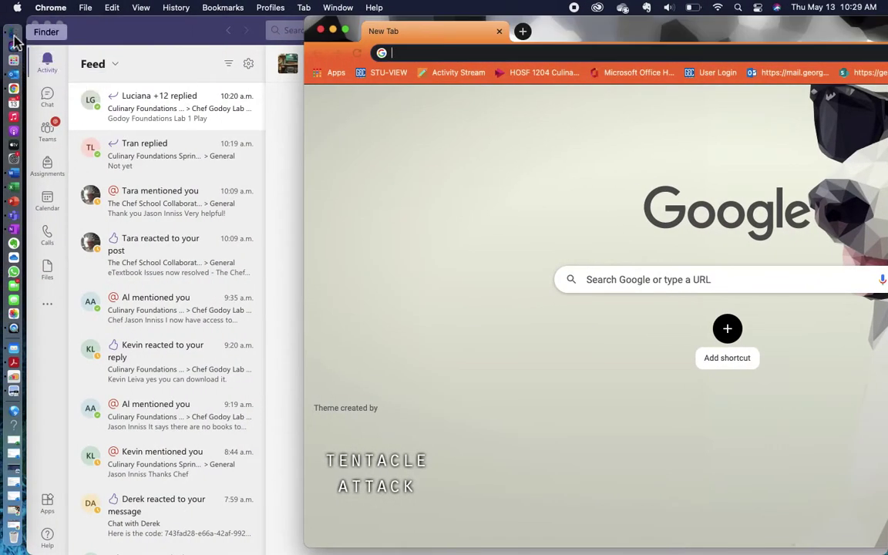
pyautogui.click(14, 34)
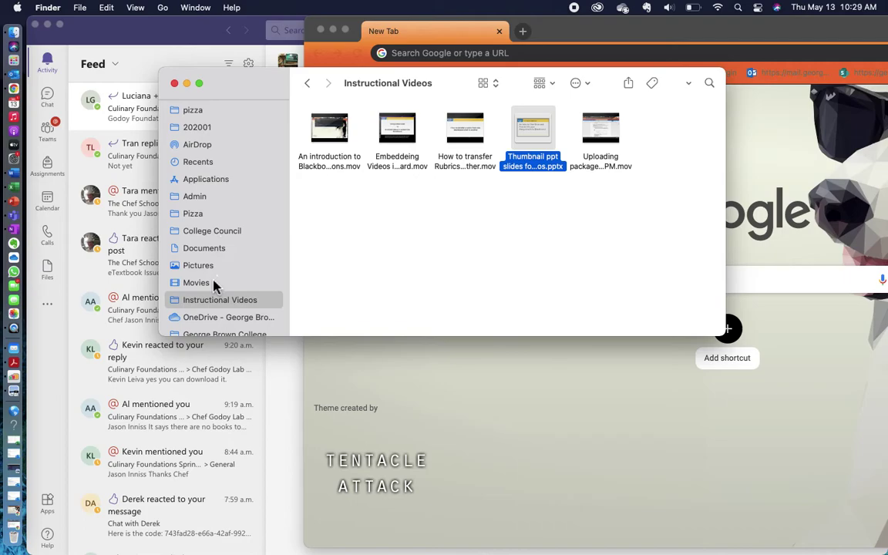
# Select qr_code (2).png in Downloads and drag it toward the PowerPoint window
pyautogui.scroll(-5, 215, 272)
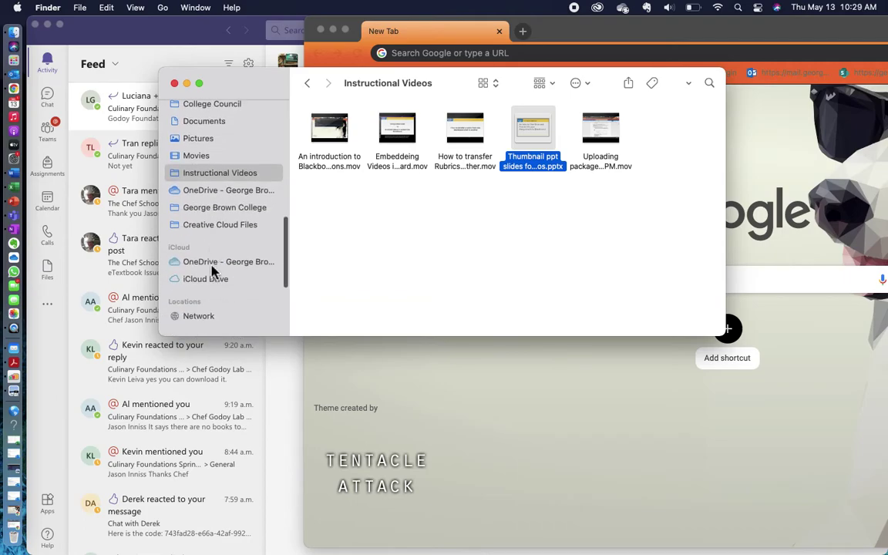
pyautogui.scroll(8, 214, 271)
pyautogui.scroll(5, 214, 272)
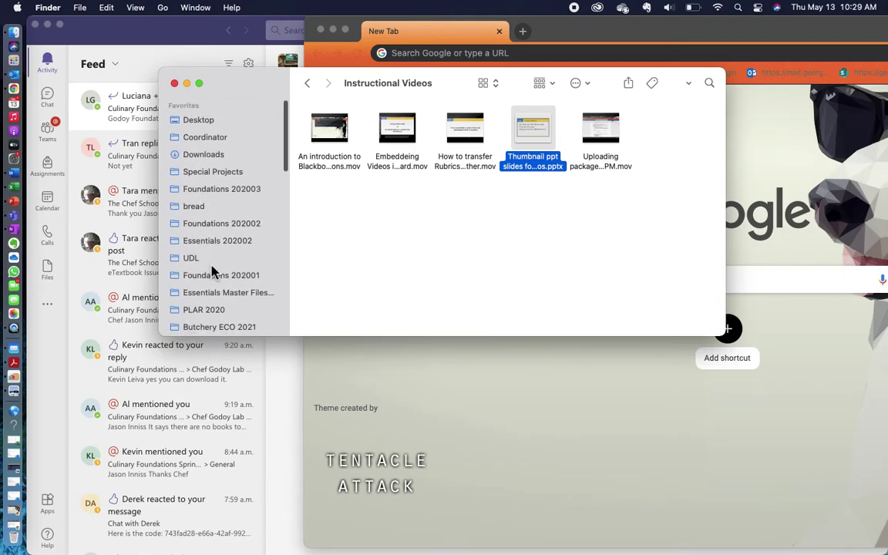
pyautogui.click(204, 140)
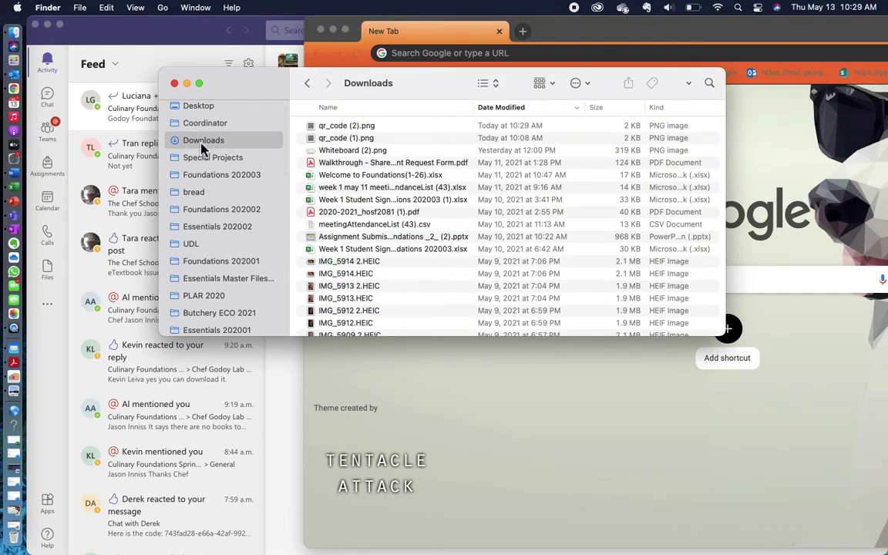
pyautogui.click(336, 127)
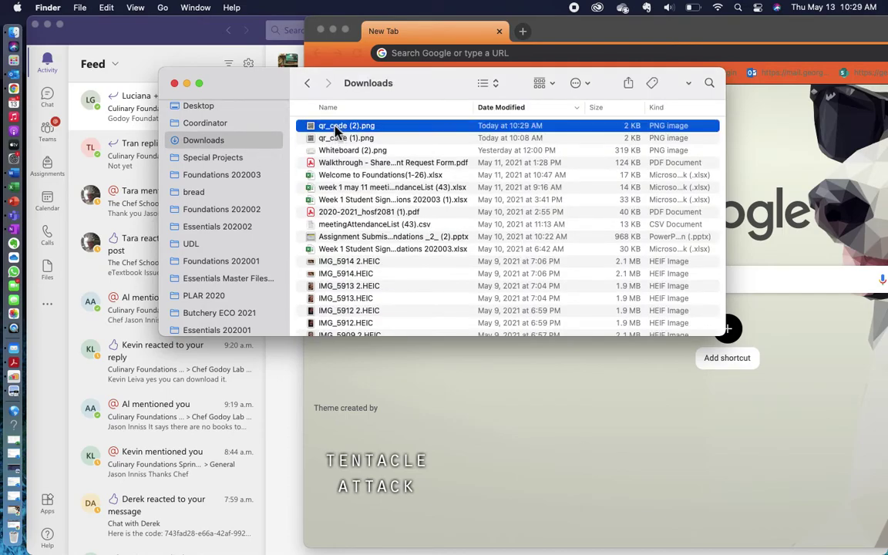
pyautogui.hotkey('ctrl', 'Up')
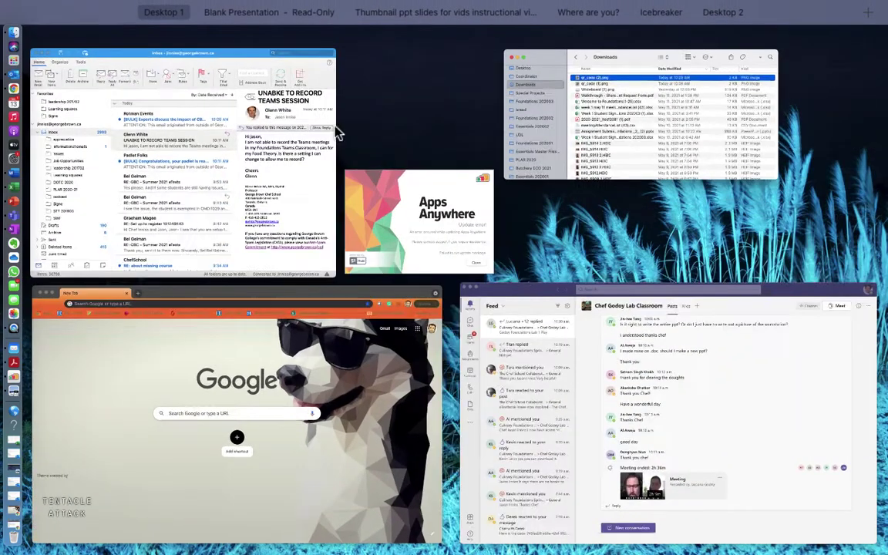
pyautogui.hotkey('ctrl', 'Up')
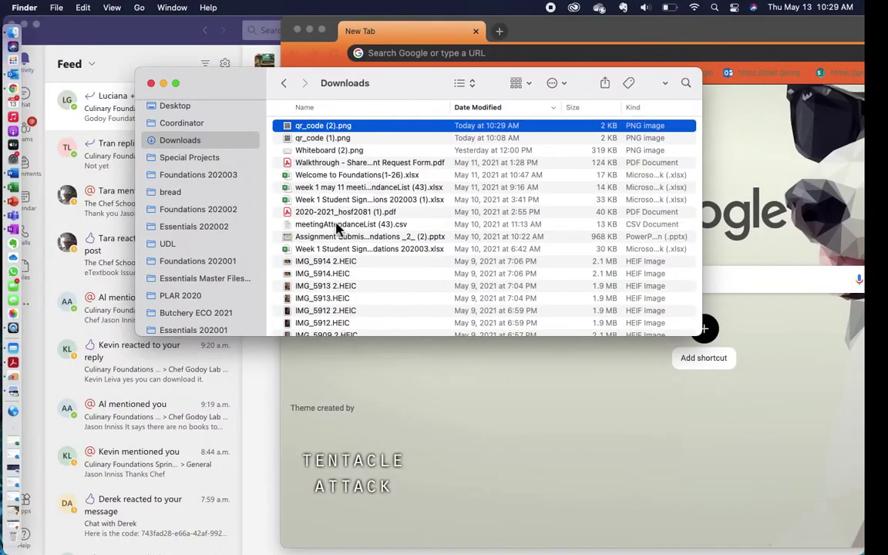
pyautogui.moveTo(294, 125); pyautogui.dragTo(755, 229)
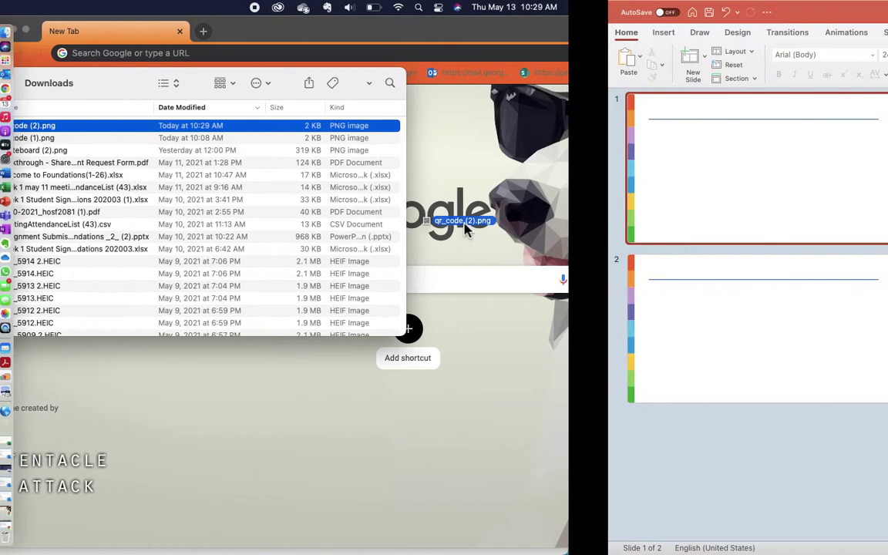
# Insert qr_code (2).png into slide 1's content placeholder, dismissing a stray Insert Picture dialog
pyautogui.moveTo(465, 229); pyautogui.dragTo(887, 252)
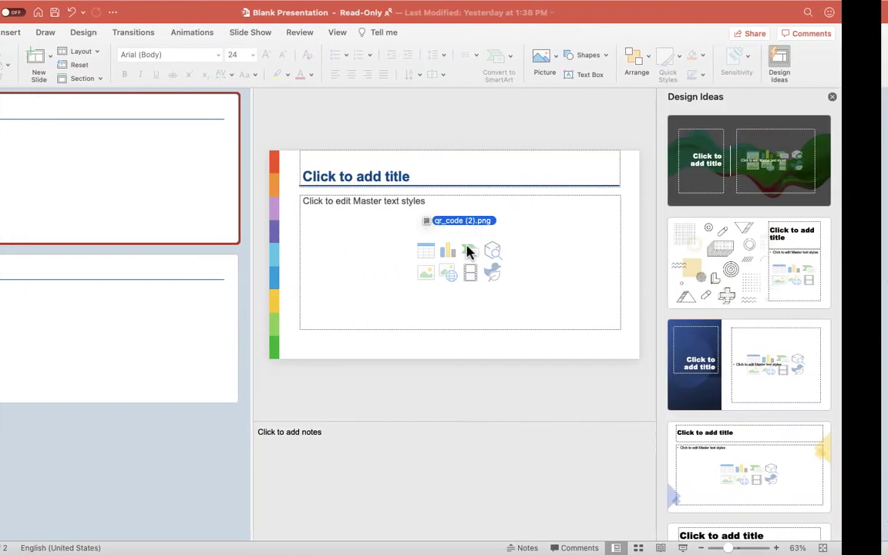
pyautogui.moveTo(469, 251); pyautogui.dragTo(422, 251)
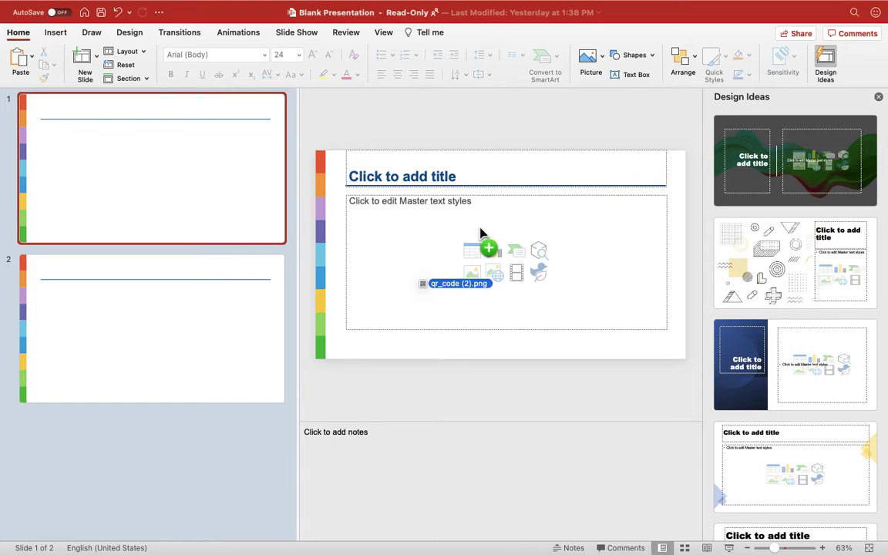
pyautogui.moveTo(482, 233); pyautogui.dragTo(480, 234)
pyautogui.click(582, 330)
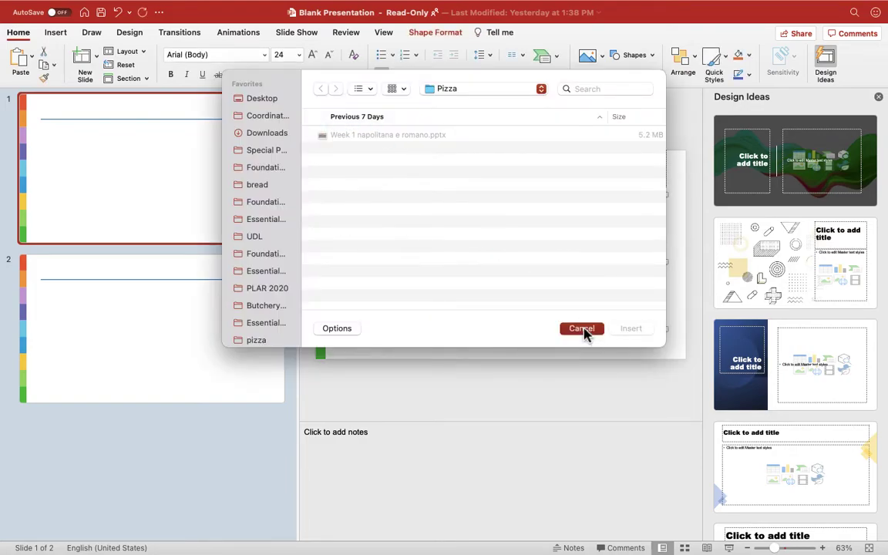
pyautogui.click(454, 308)
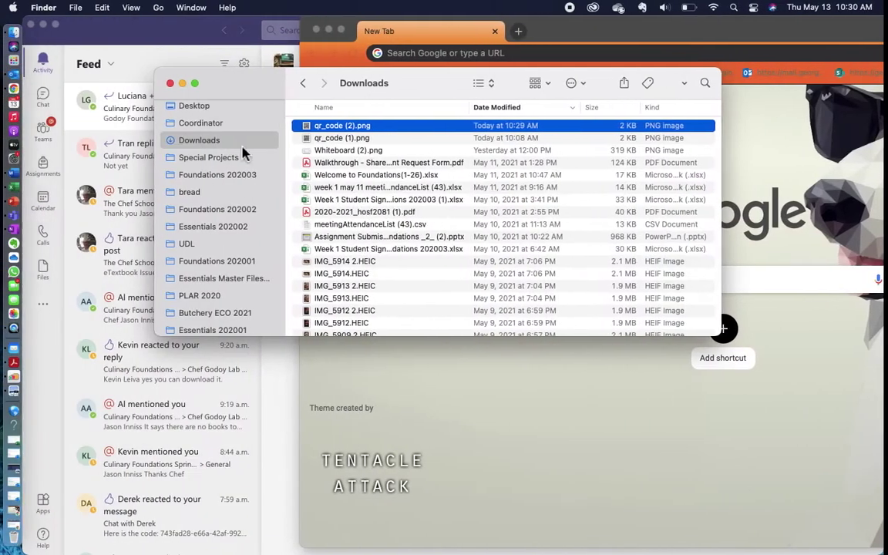
pyautogui.moveTo(344, 126); pyautogui.dragTo(760, 143)
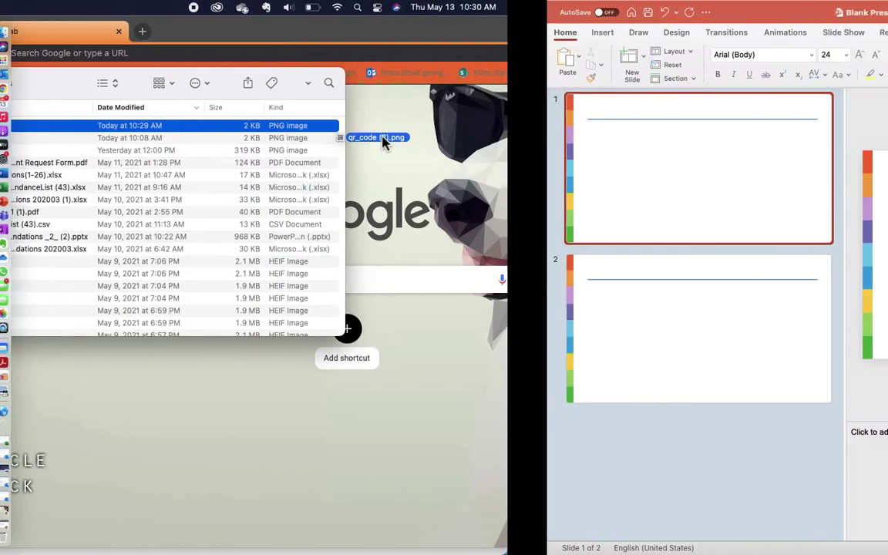
pyautogui.moveTo(383, 144); pyautogui.dragTo(887, 262)
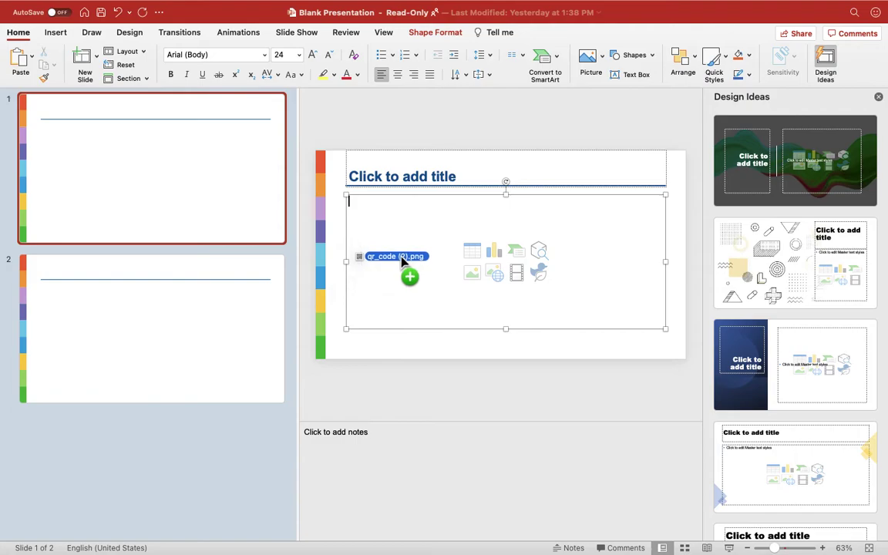
pyautogui.moveTo(401, 260); pyautogui.dragTo(403, 260)
# Deselect the QR picture and place the cursor in slide 2's content placeholder
pyautogui.moveTo(380, 137); pyautogui.dragTo(516, 119)
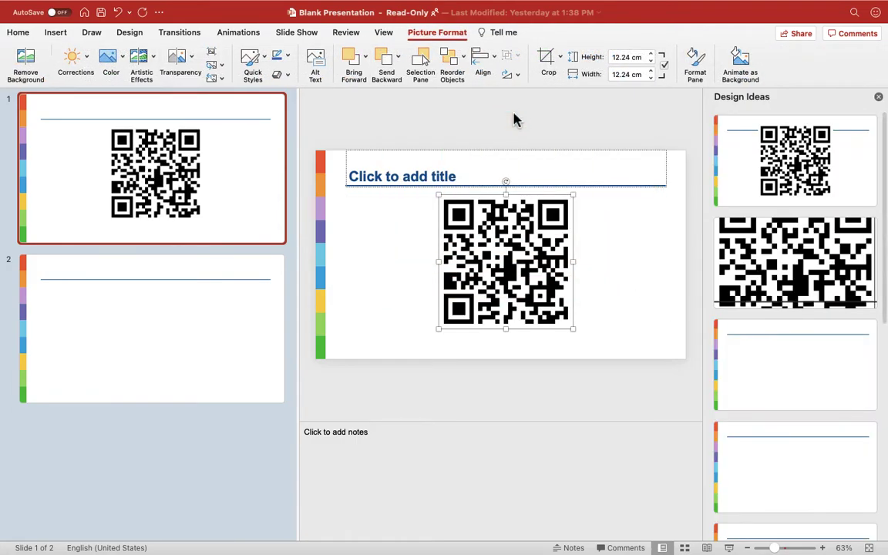
pyautogui.click(637, 272)
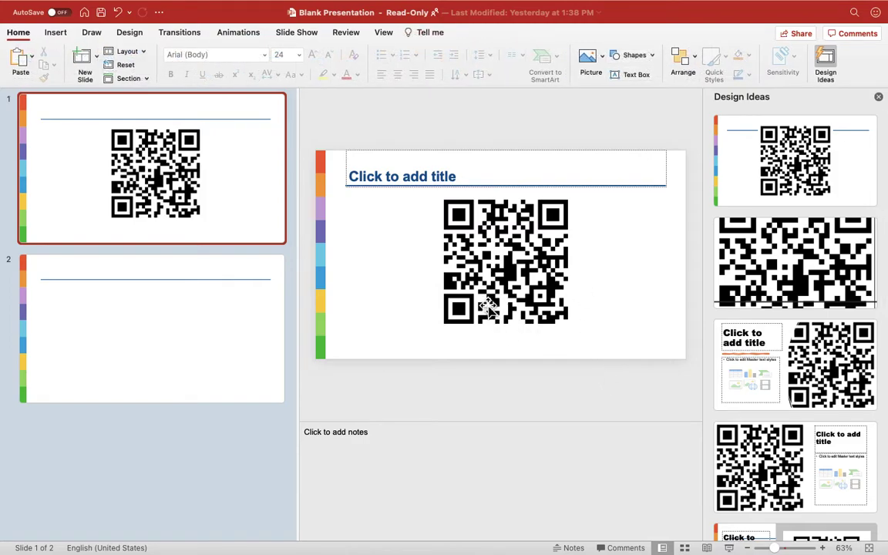
pyautogui.click(217, 357)
pyautogui.click(374, 202)
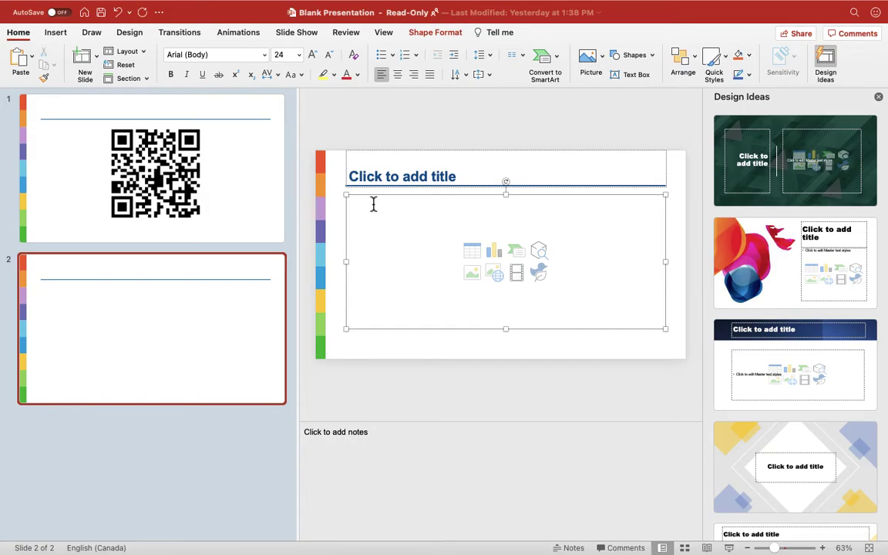
# Paste the Padlet link onto slide 2, then follow it in Slide Show to Chrome
pyautogui.press('super+v')
pyautogui.press('Return')
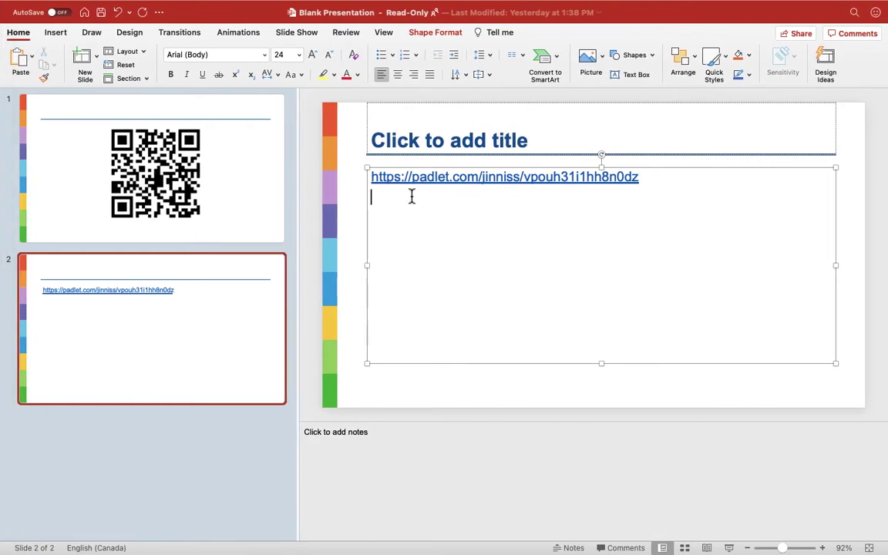
pyautogui.click(732, 549)
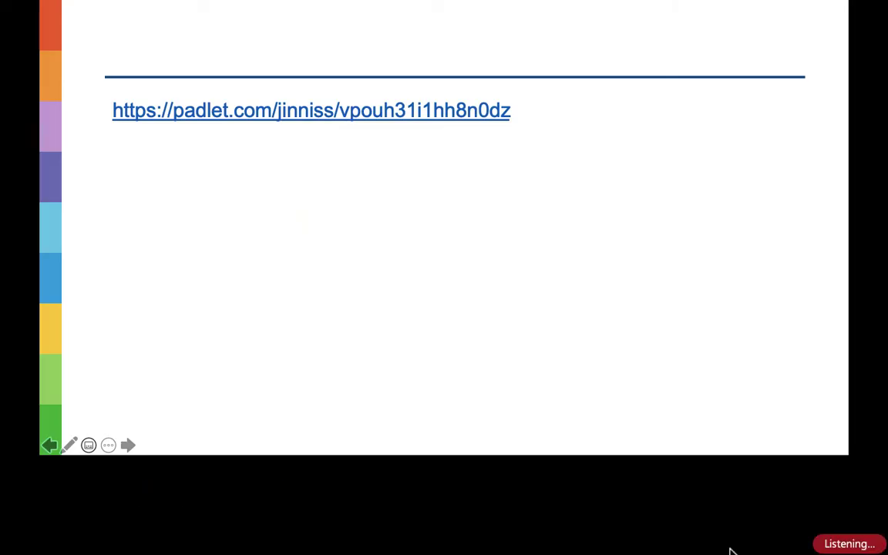
pyautogui.click(345, 124)
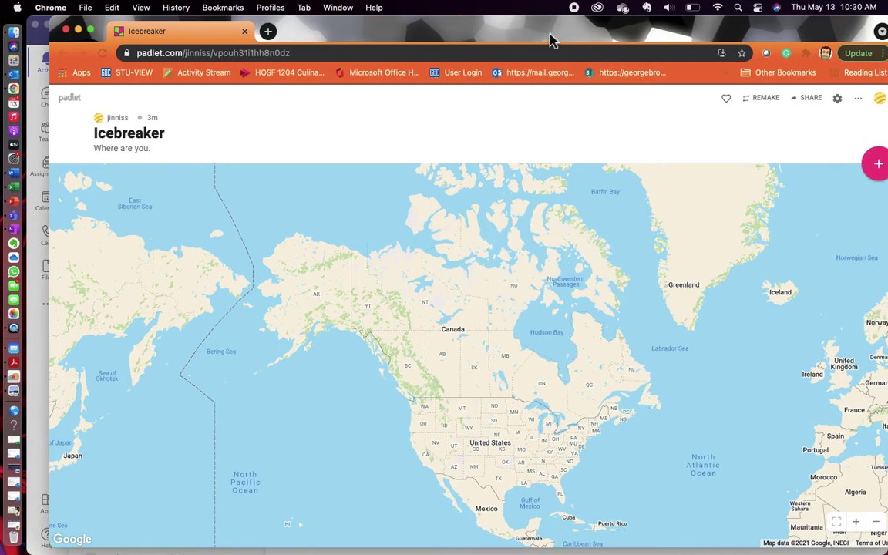
# Add a new map post and pin it at Caledonia, ON, Canada
pyautogui.moveTo(552, 40); pyautogui.dragTo(529, 34)
pyautogui.click(853, 165)
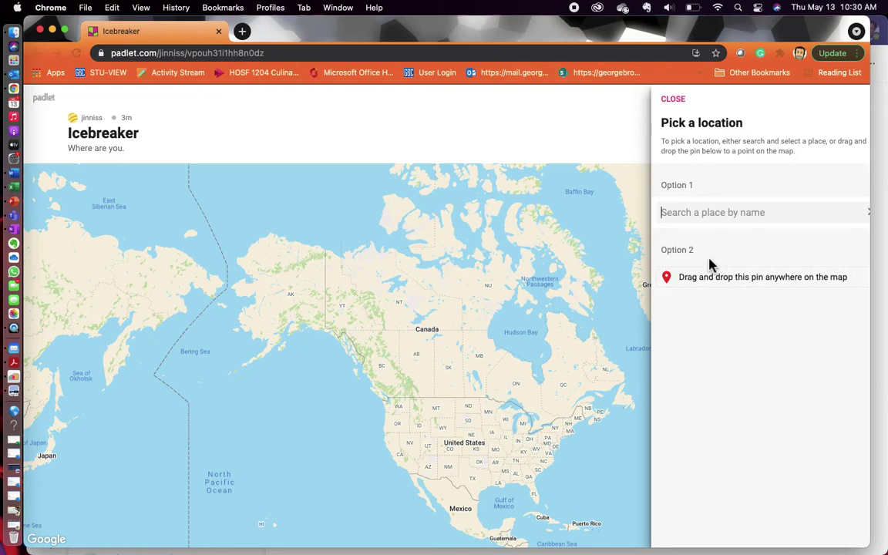
pyautogui.write('bar')
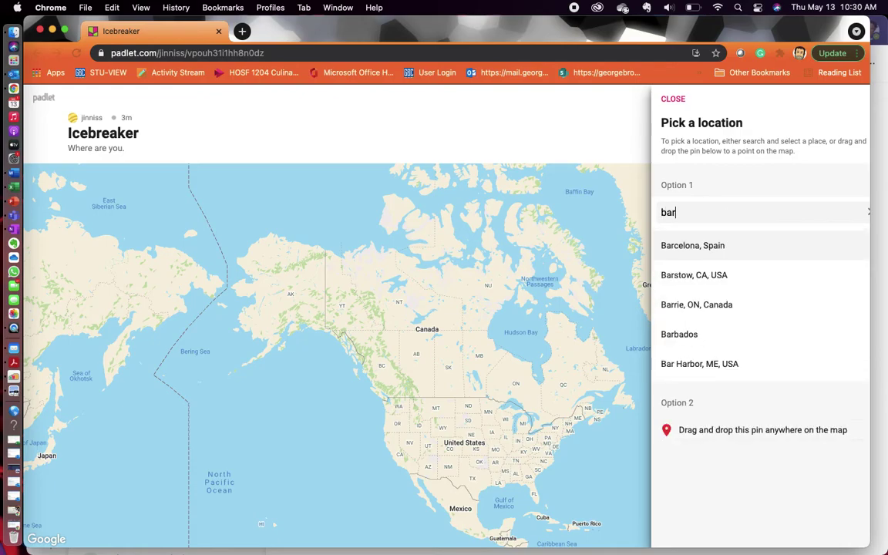
pyautogui.press('BackSpace')
pyautogui.press('BackSpace')
pyautogui.press('BackSpace')
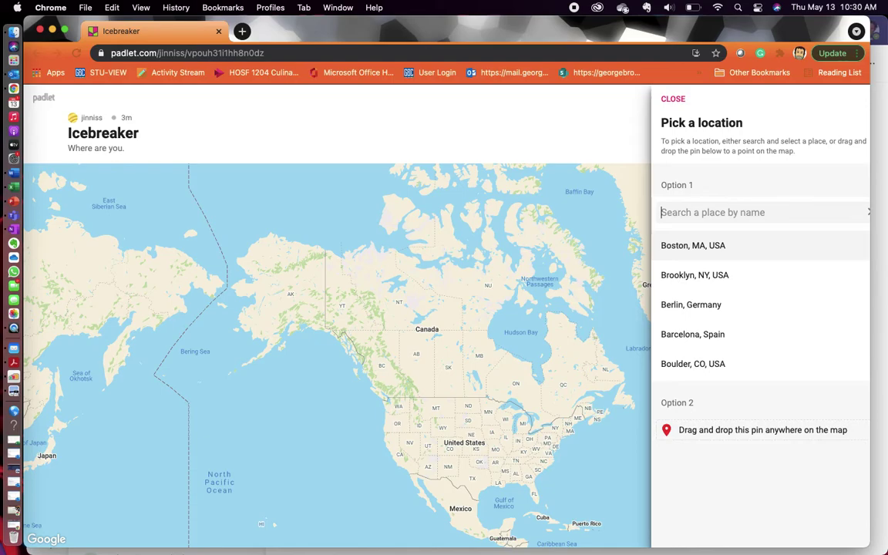
pyautogui.write('toron')
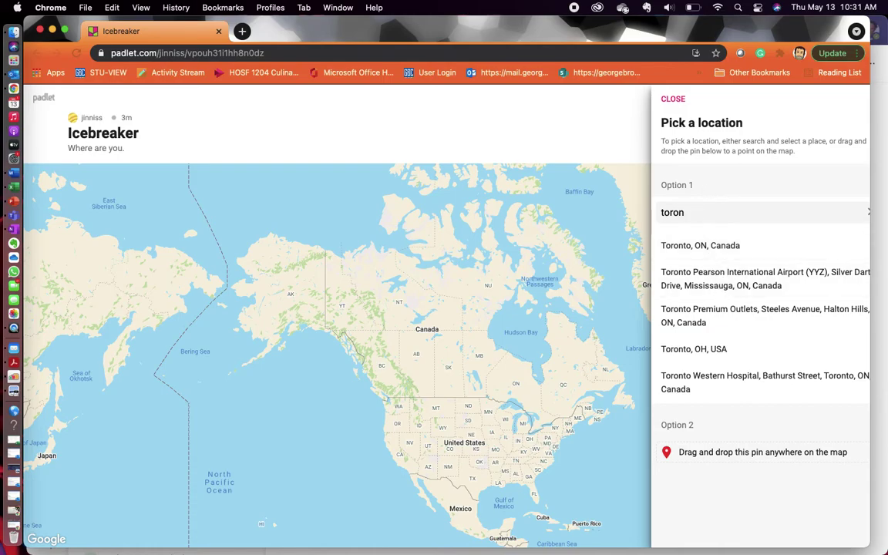
pyautogui.press('BackSpace')
pyautogui.press('BackSpace')
pyautogui.press('BackSpace')
pyautogui.press('BackSpace')
pyautogui.press('BackSpace')
pyautogui.write('Cal')
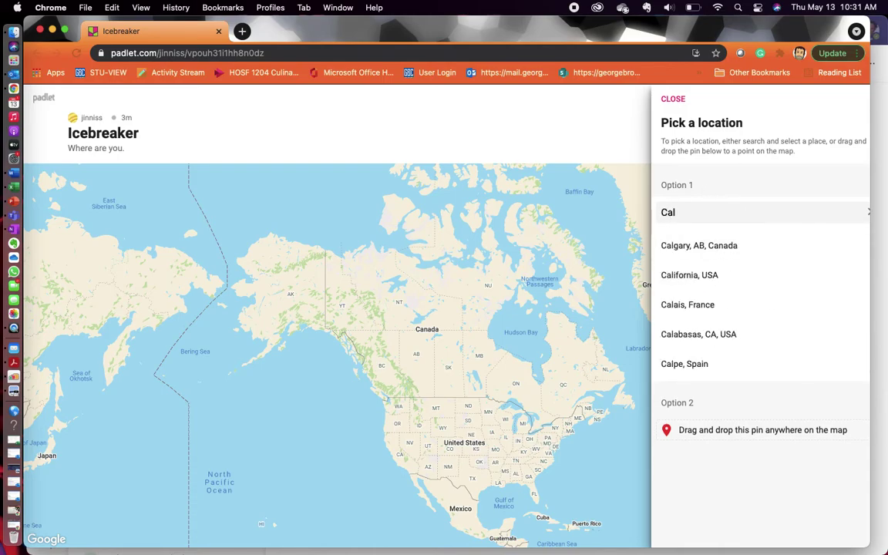
pyautogui.write('ed')
pyautogui.write('nia')
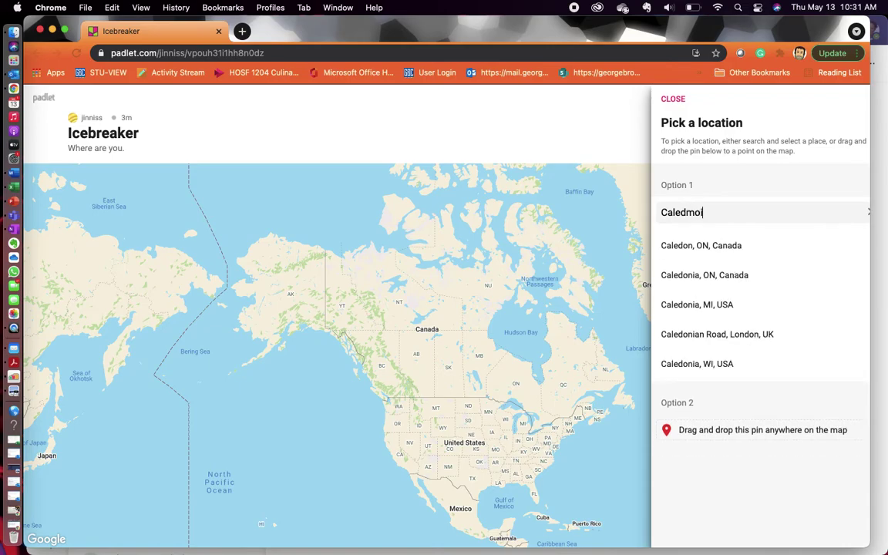
pyautogui.press('BackSpace')
pyautogui.press('BackSpace')
pyautogui.press('BackSpace')
pyautogui.write('eno')
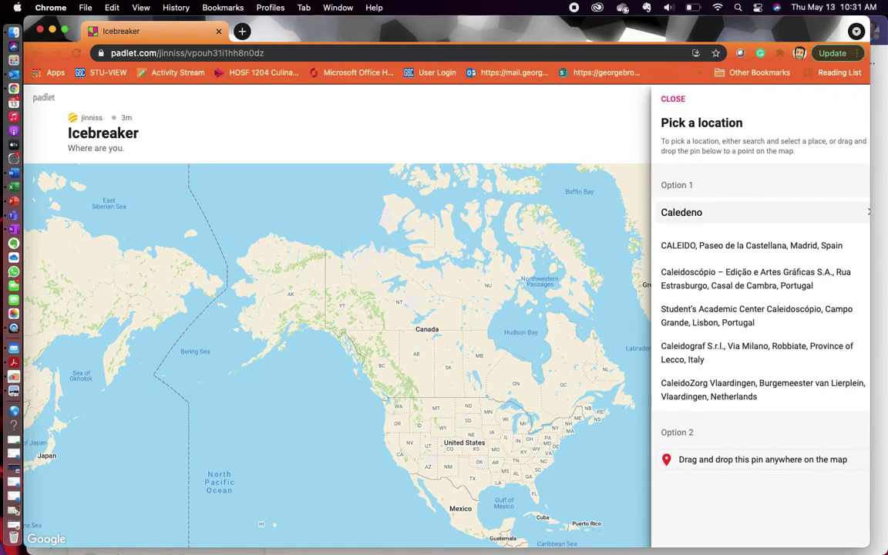
pyautogui.press('BackSpace')
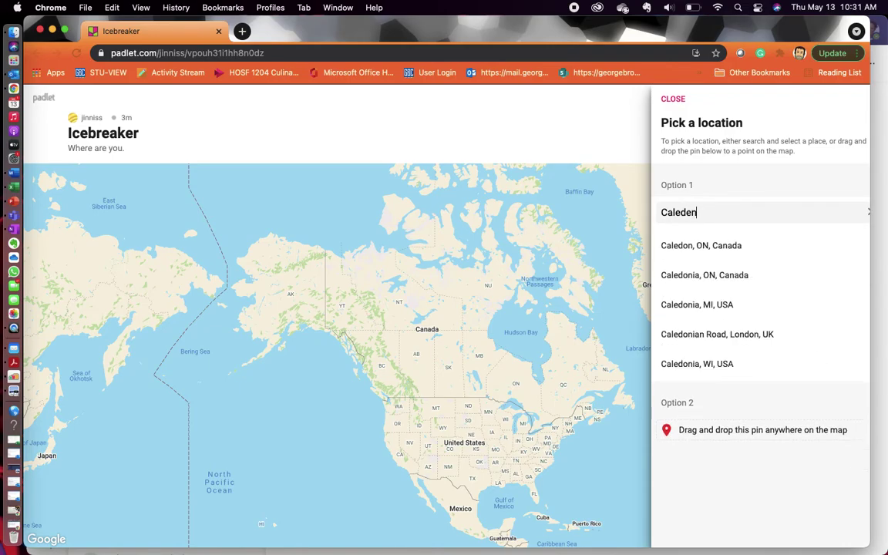
pyautogui.click(704, 278)
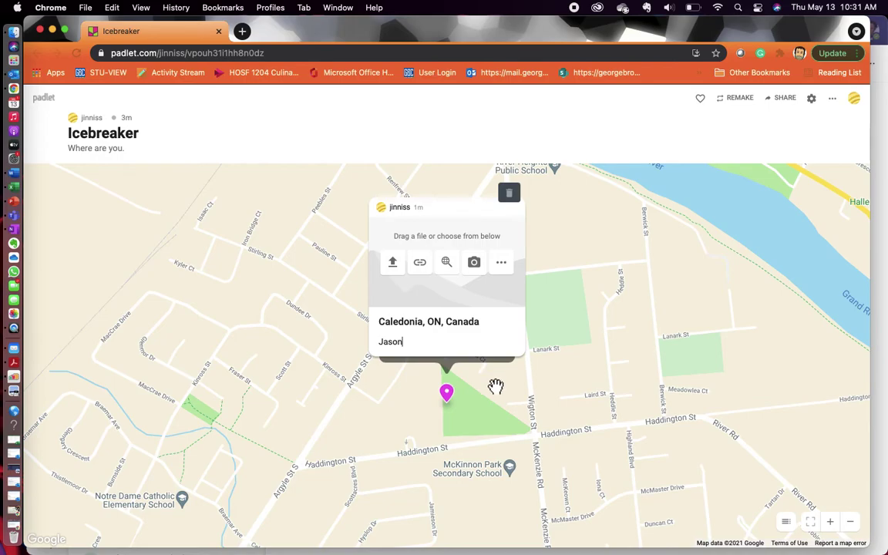
# Save the Caledonia post and zoom the map out to the world view
pyautogui.click(543, 393)
pyautogui.scroll(-5, 563, 375)
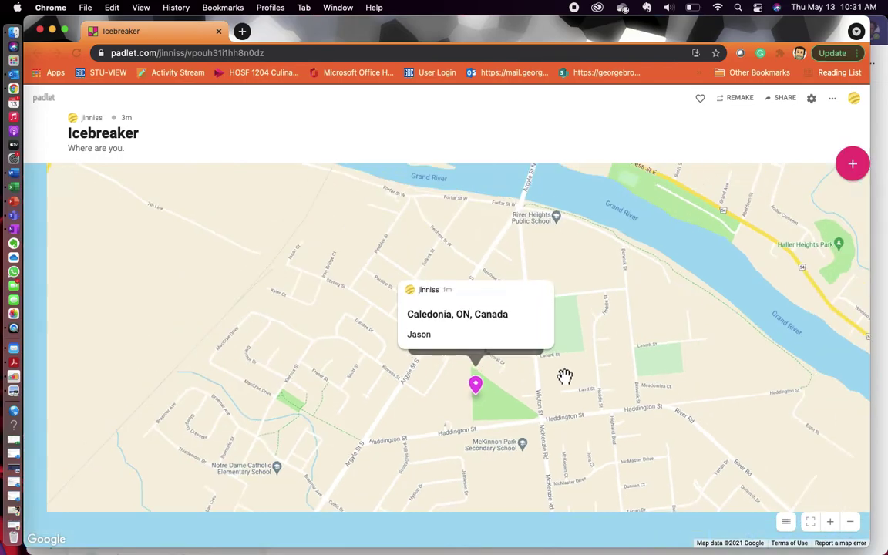
pyautogui.scroll(-4, 563, 378)
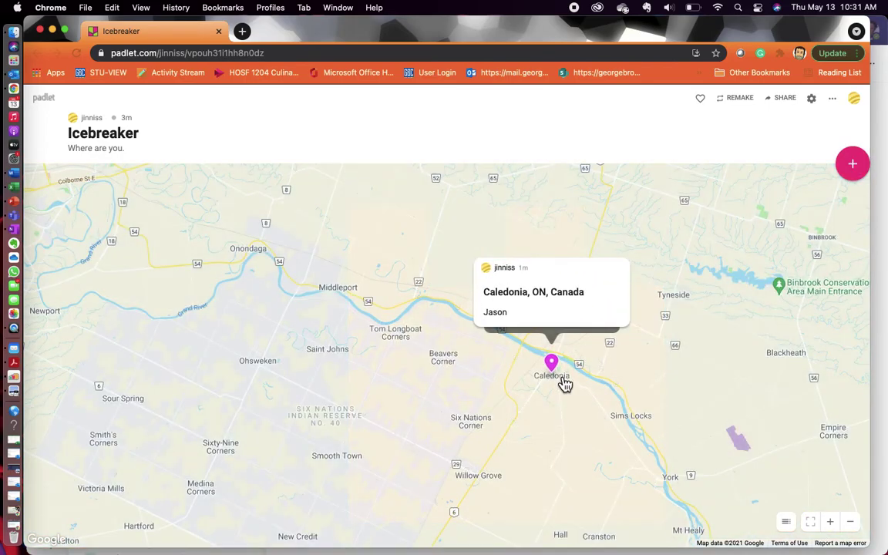
pyautogui.scroll(-4, 565, 383)
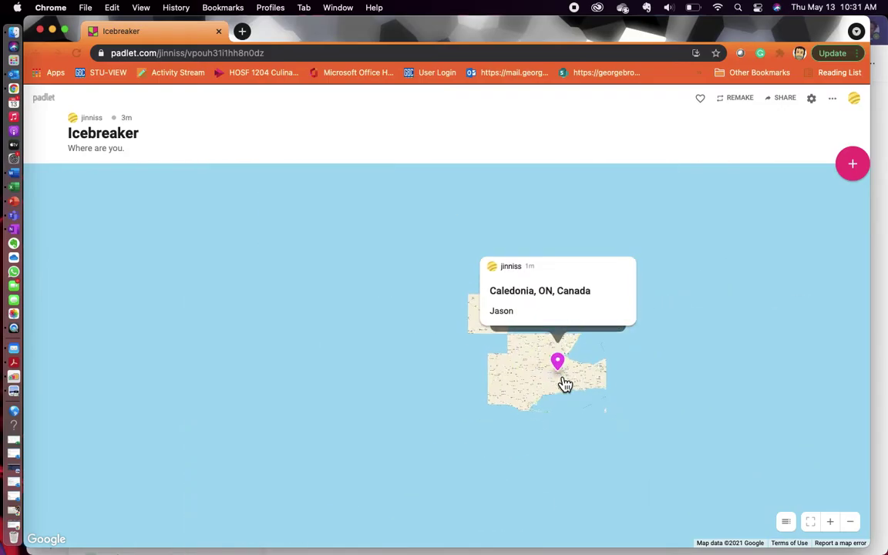
pyautogui.scroll(-4, 565, 383)
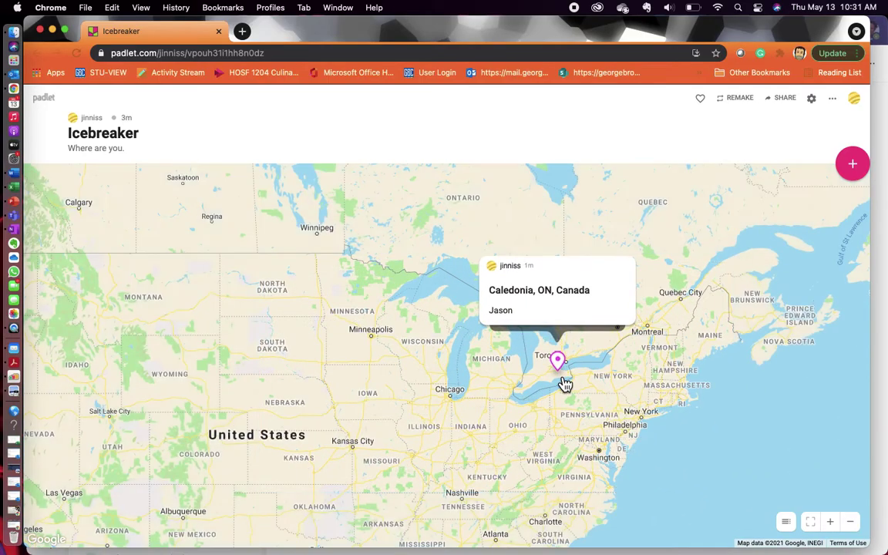
pyautogui.scroll(-2, 565, 384)
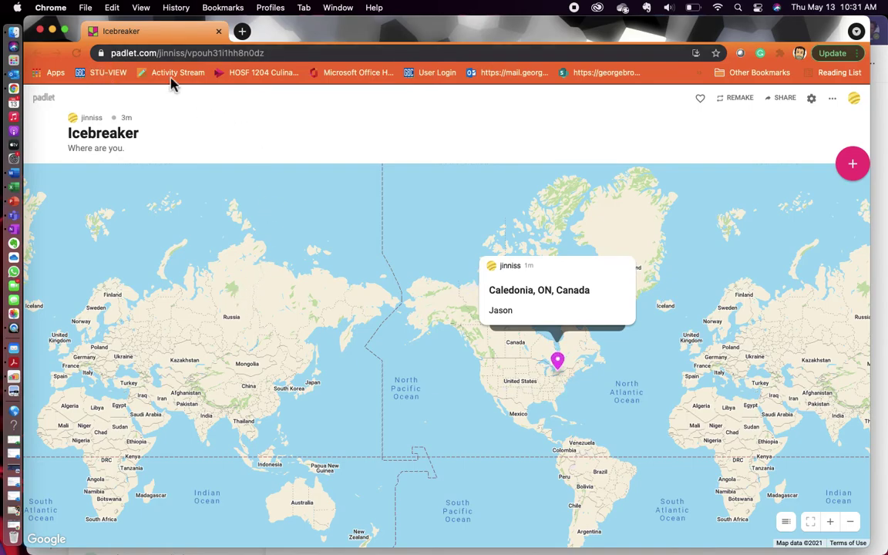
# In a new tab, open the Icebreaker board from the Padlet dashboard and zoom out to show the Caledonia pin
pyautogui.click(242, 32)
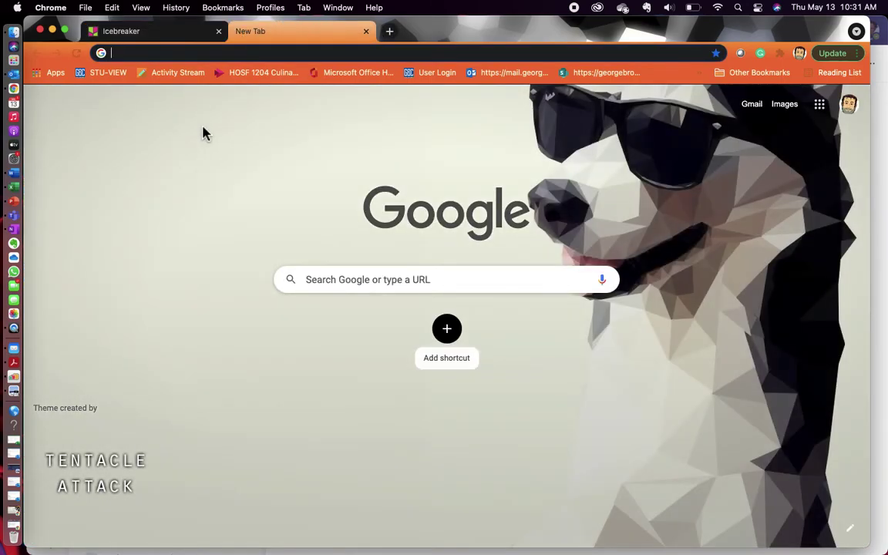
pyautogui.write('pad')
pyautogui.press('Return')
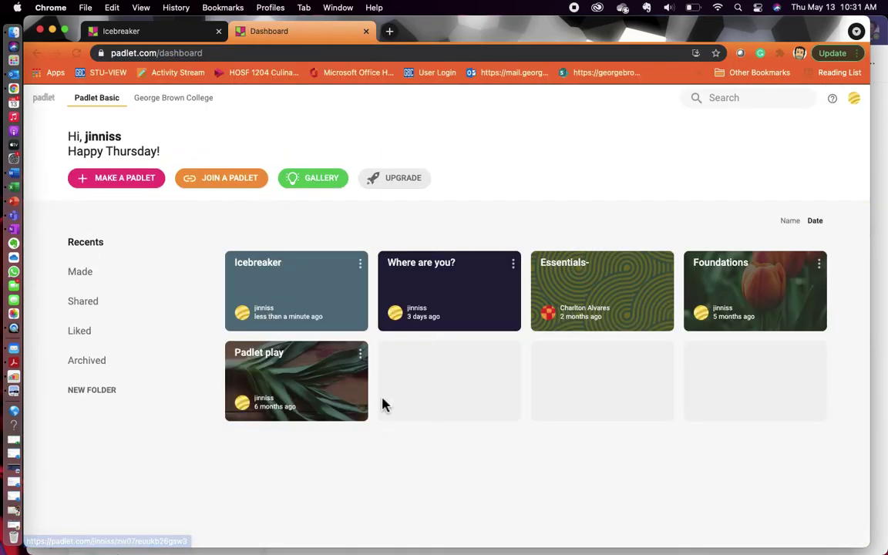
pyautogui.click(295, 300)
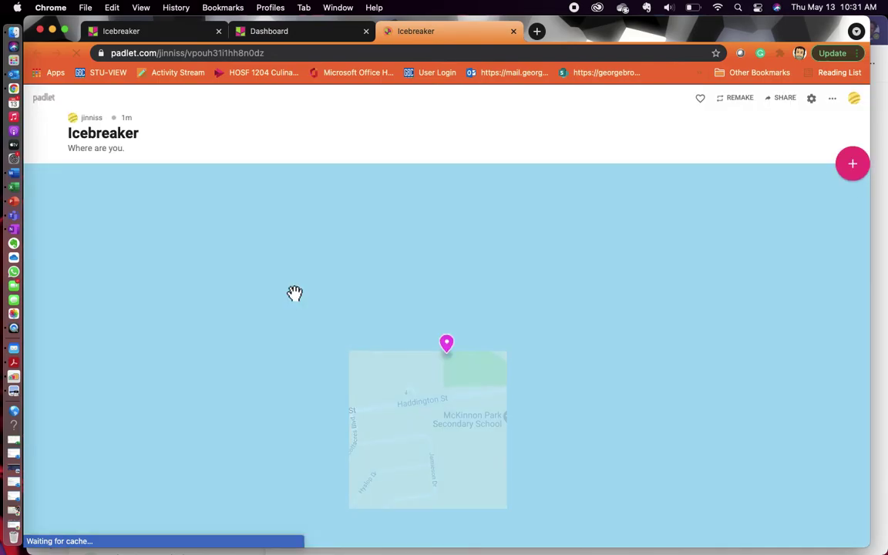
pyautogui.scroll(-3, 382, 520)
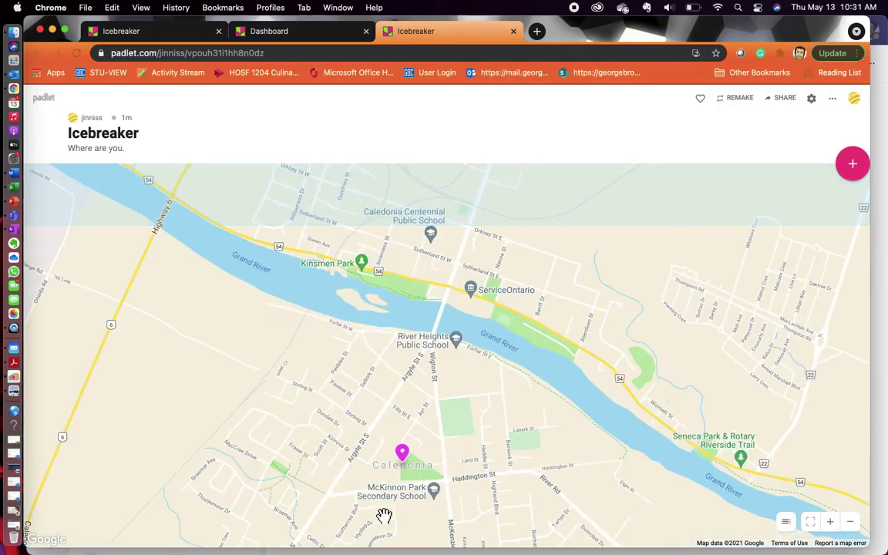
pyautogui.scroll(-5, 384, 516)
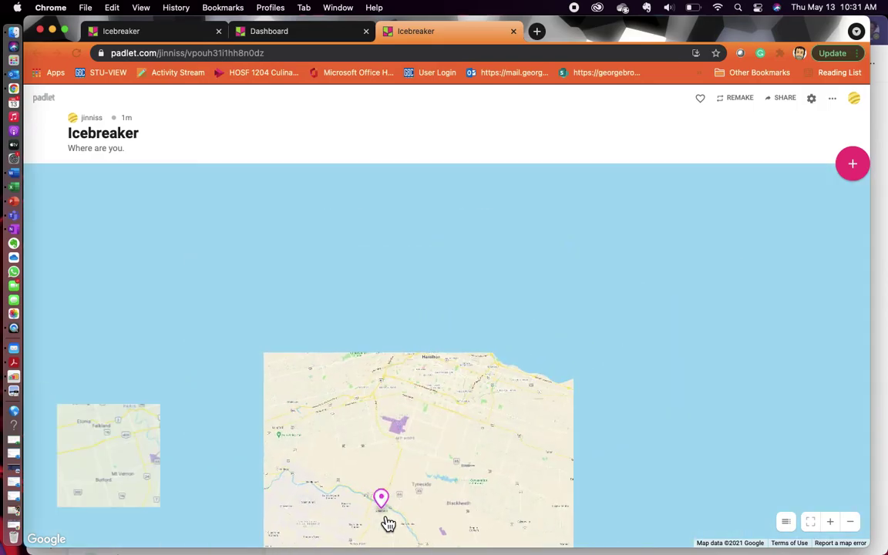
pyautogui.scroll(-5, 388, 524)
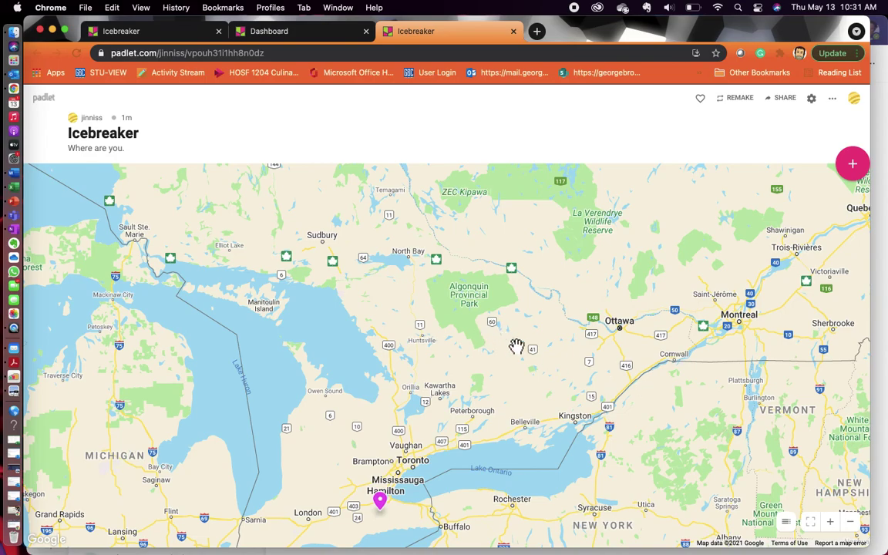
pyautogui.scroll(-5, 517, 347)
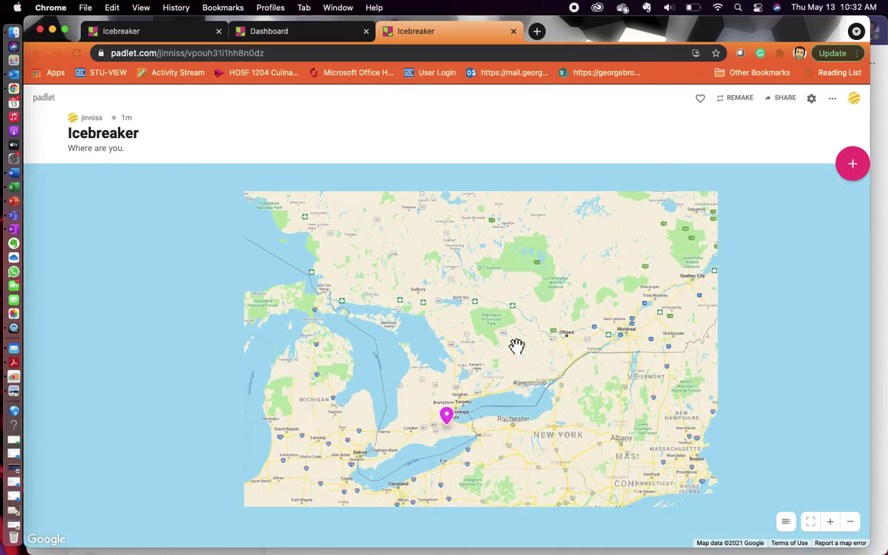